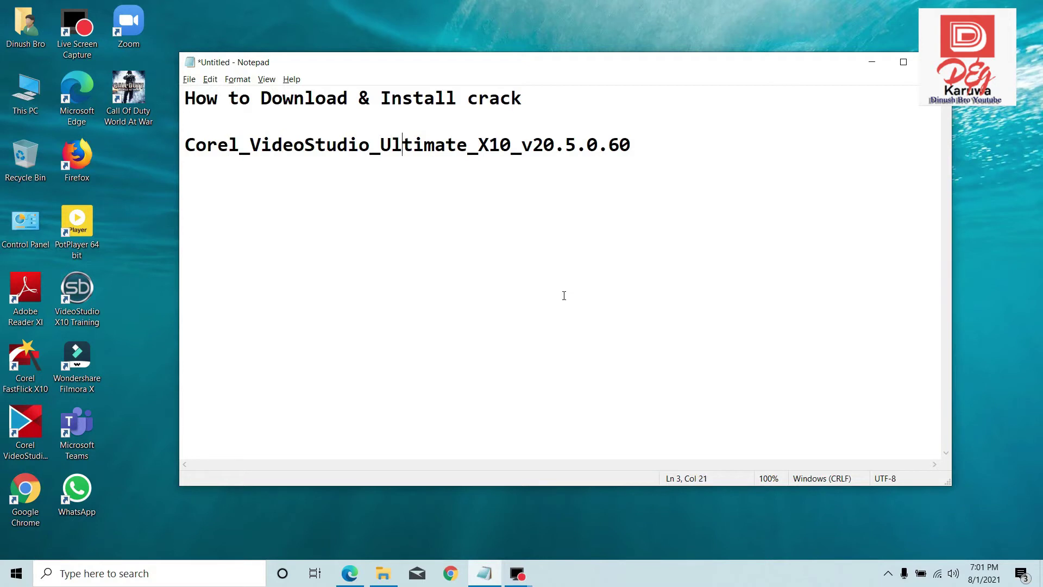
- Paste the Google Drive folder link below the product name in Notepad, then minimize Notepad
{"action": "key", "text": "Return"}
{"action": "key", "text": "Return"}
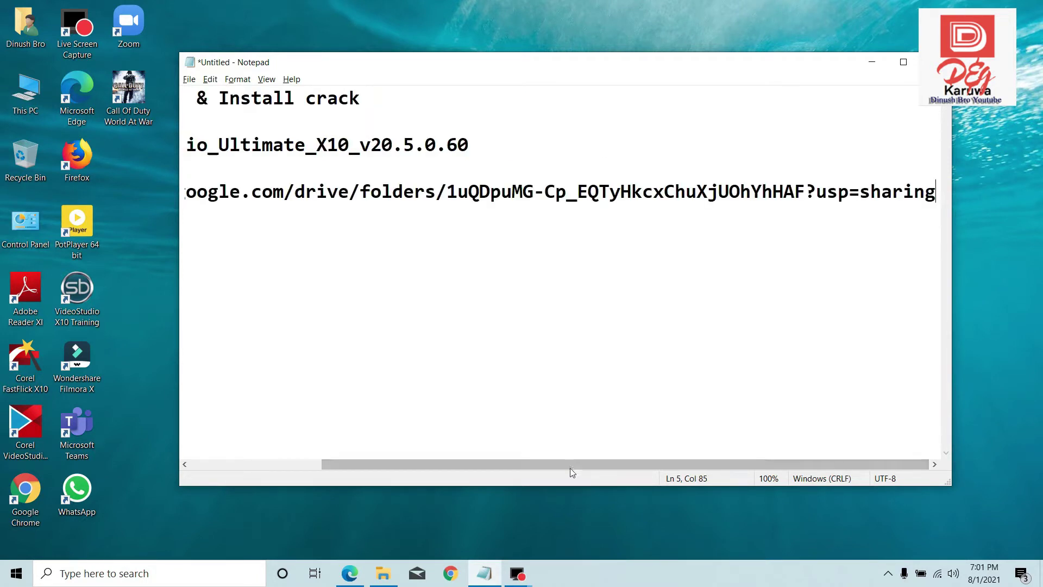
{"action": "left_click_drag", "start_coordinate": [568, 462], "coordinate": [396, 458]}
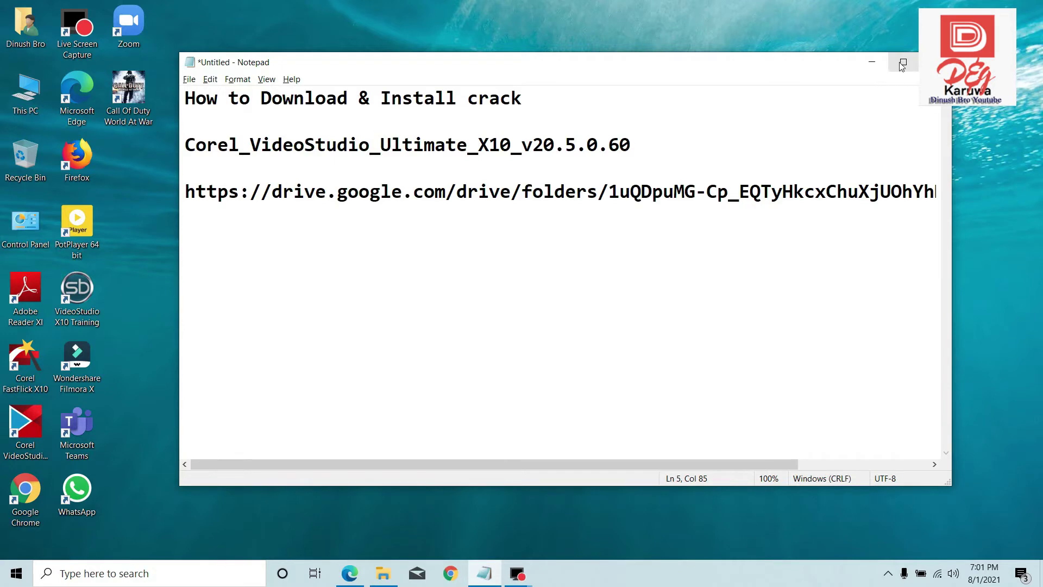
{"action": "left_click", "coordinate": [904, 61]}
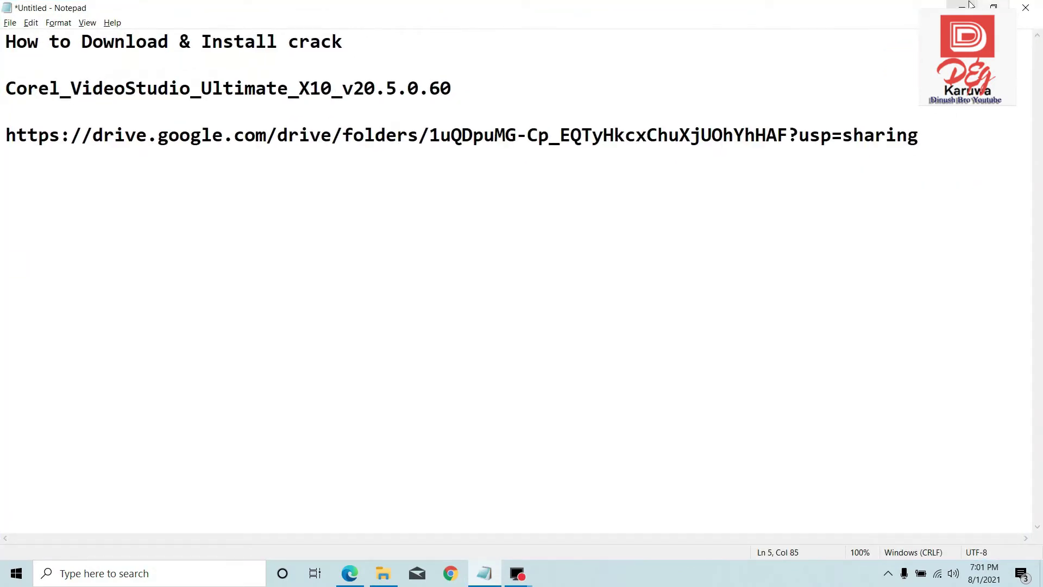
{"action": "left_click", "coordinate": [953, 5]}
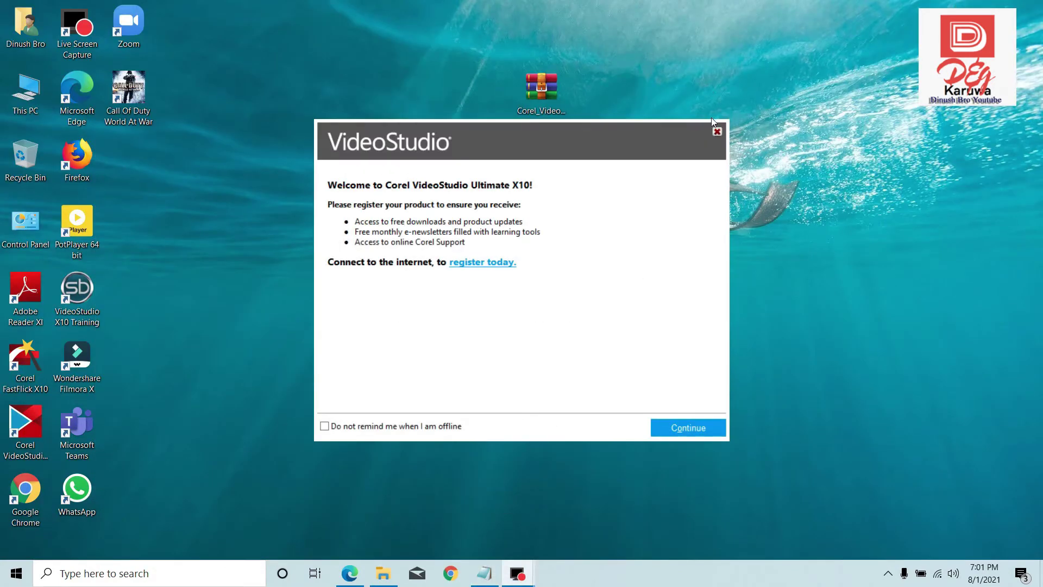
- Load the copied Google Drive folder link in Chrome
{"action": "left_click", "coordinate": [450, 574]}
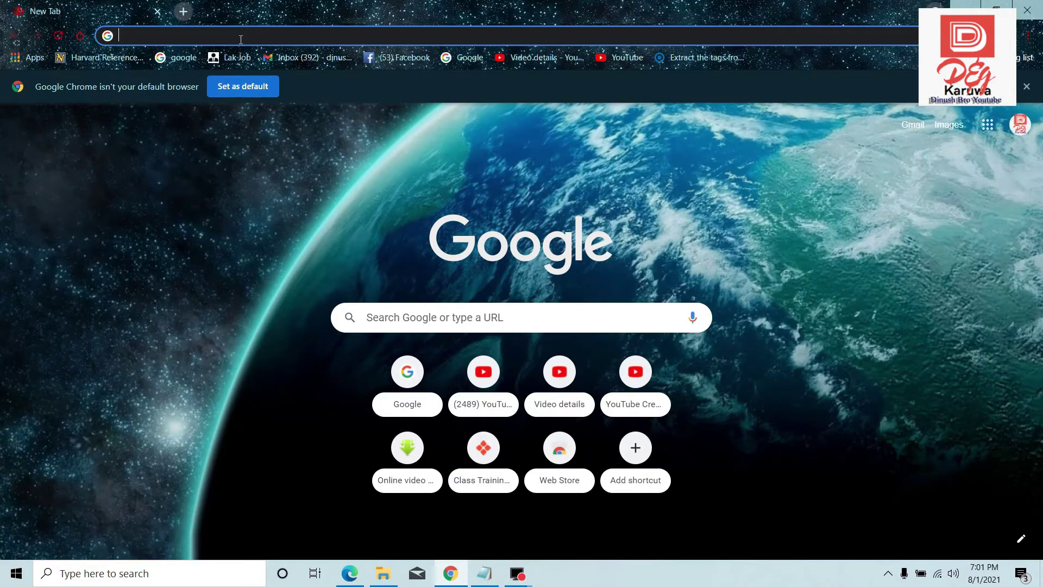
{"action": "key", "text": "Return"}
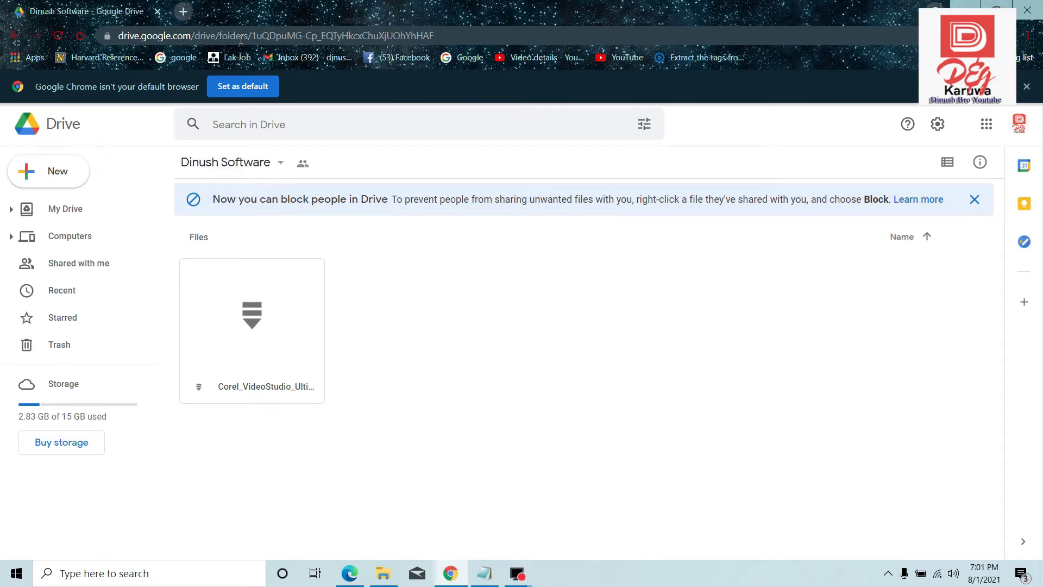
- Download Corel_VideoStudio_Ultimate_X10_v20.5.0.60.zip despite the virus warning, pause it at 11.6 MB, and minimize Chrome
{"action": "left_click", "coordinate": [252, 316]}
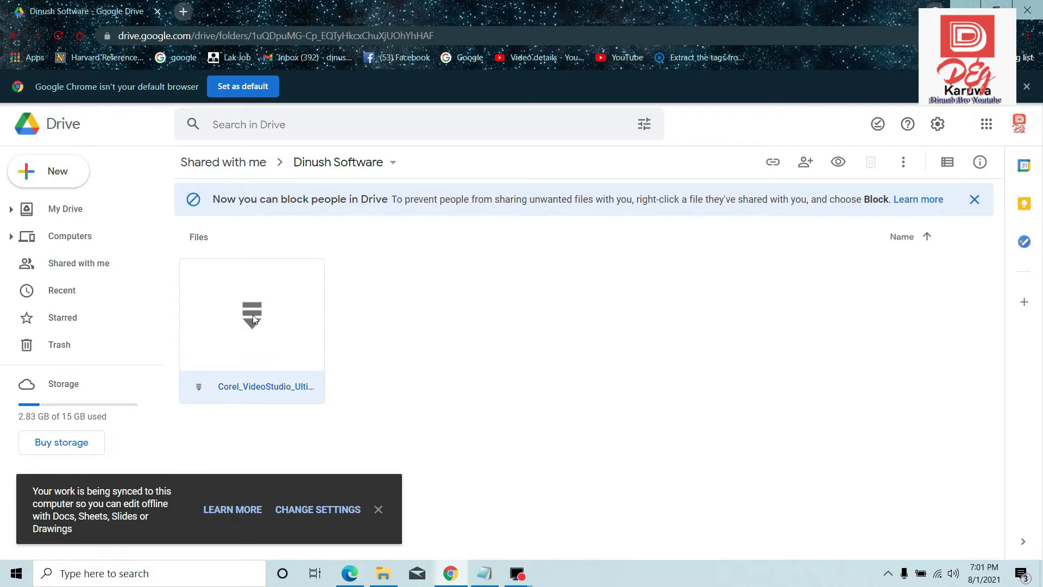
{"action": "right_click", "coordinate": [257, 319]}
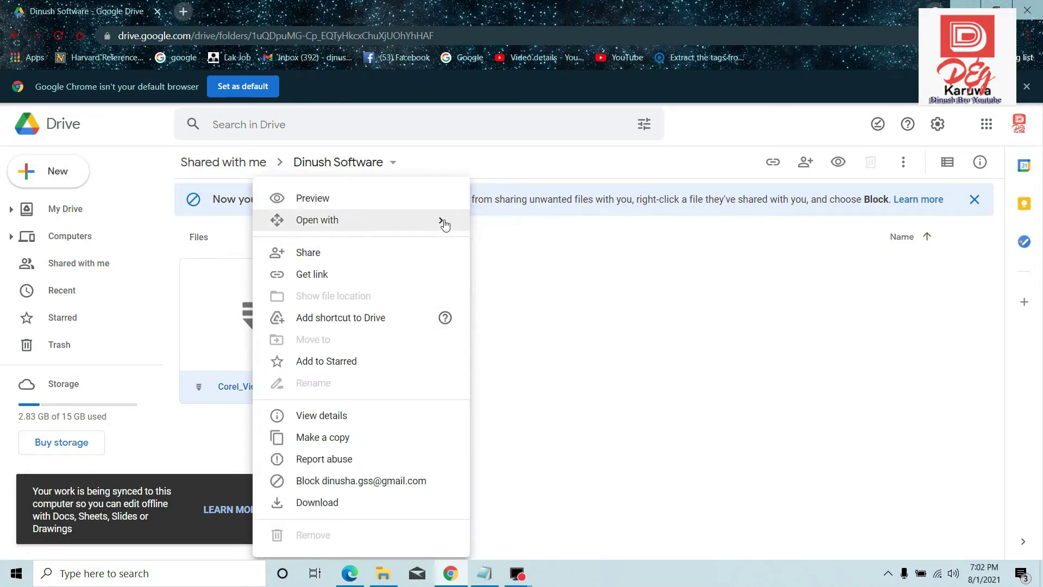
{"action": "left_click", "coordinate": [319, 505]}
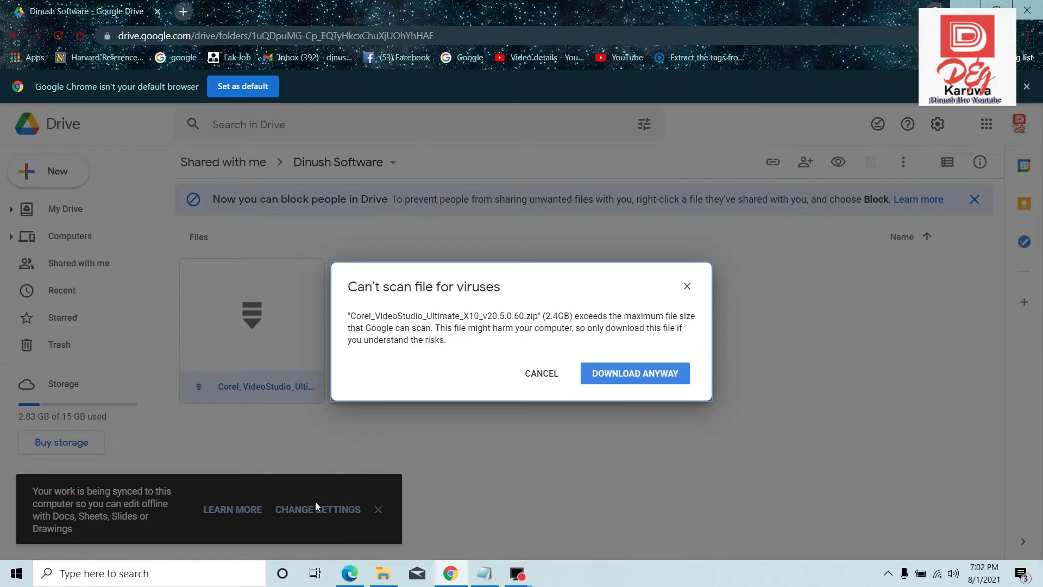
{"action": "left_click", "coordinate": [620, 374]}
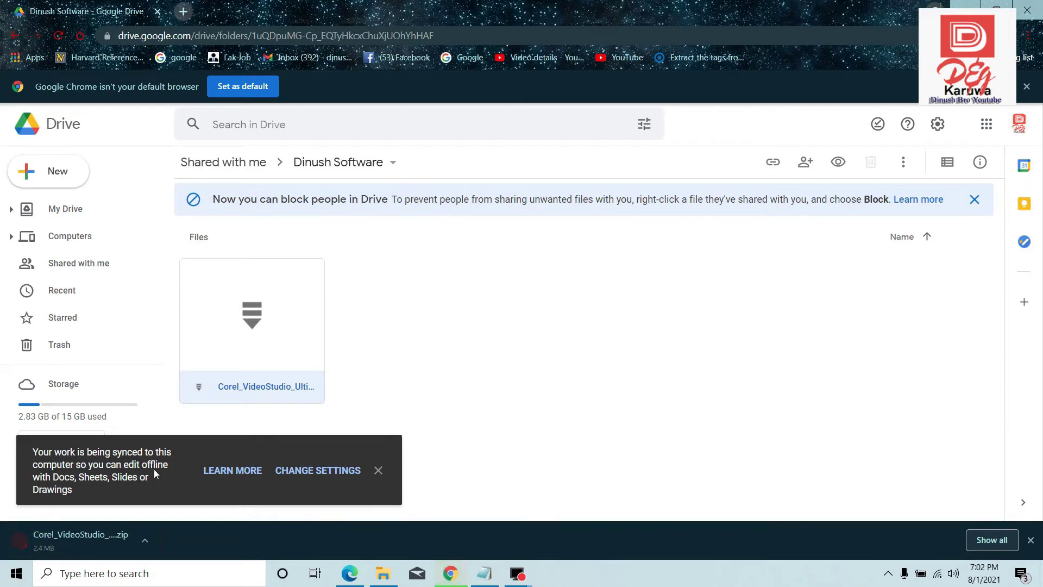
{"action": "left_click", "coordinate": [145, 541]}
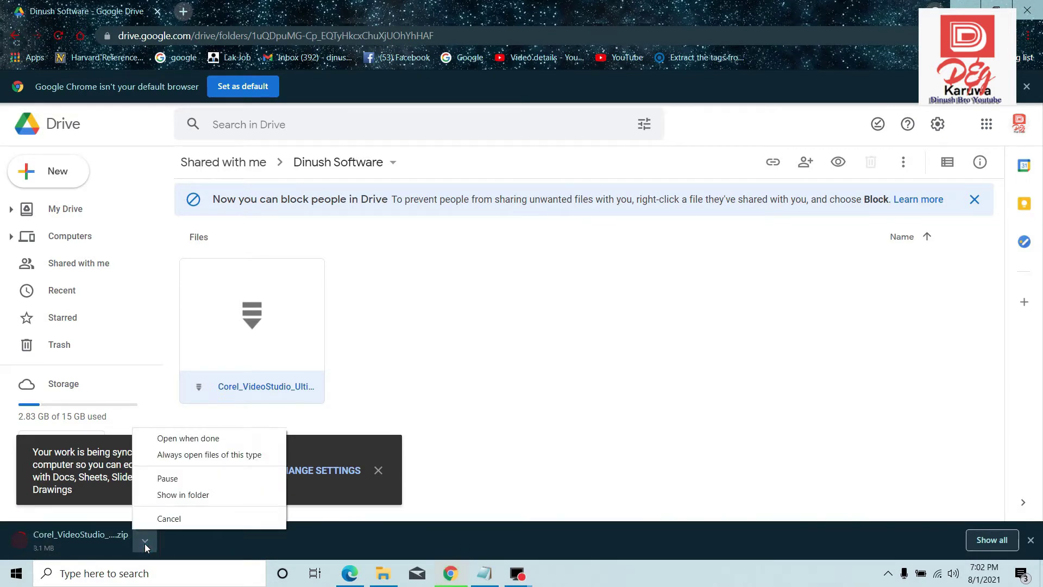
{"action": "left_click", "coordinate": [176, 480]}
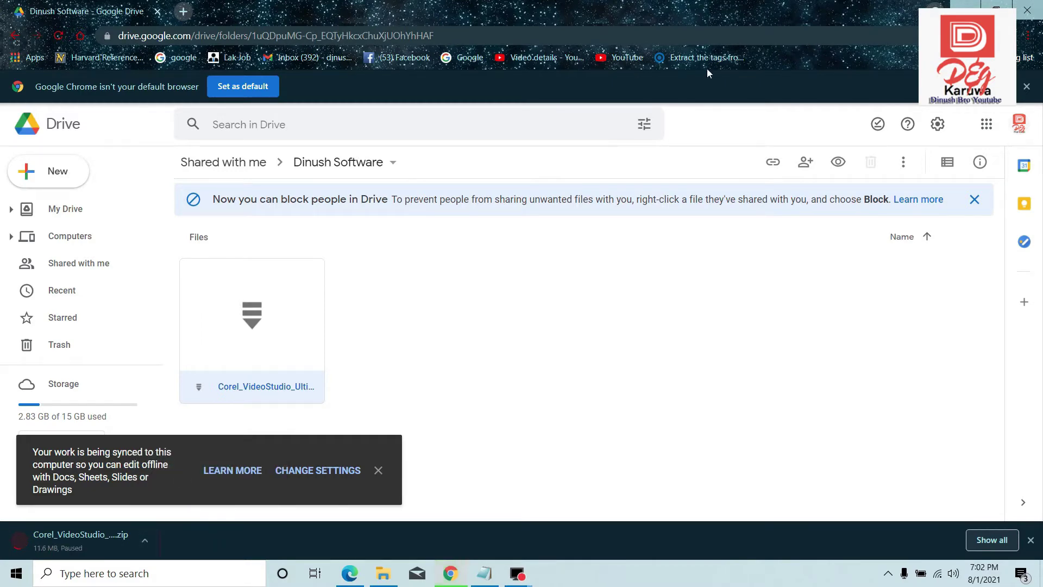
{"action": "left_click", "coordinate": [966, 7]}
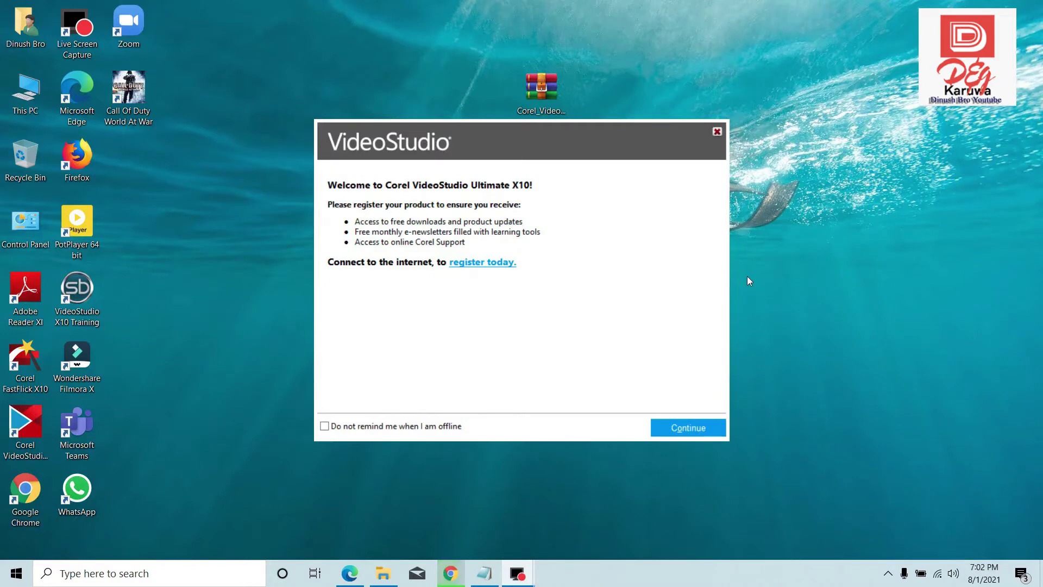
- Move the archive and welcome dialog aside, then extract the archive into a new Desktop folder named after it
{"action": "left_click_drag", "start_coordinate": [545, 82], "coordinate": [869, 106]}
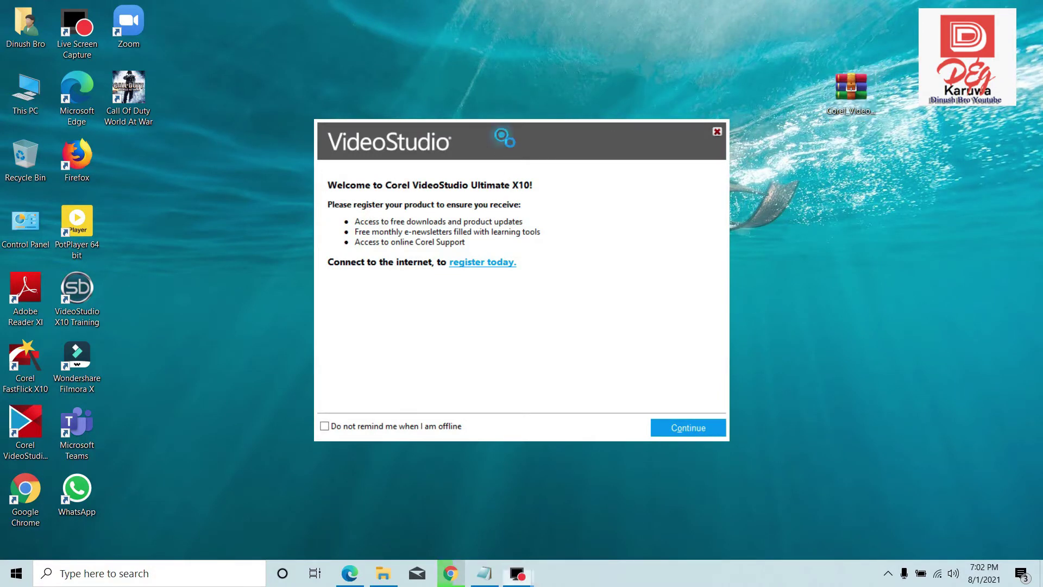
{"action": "left_click_drag", "start_coordinate": [500, 133], "coordinate": [548, 429]}
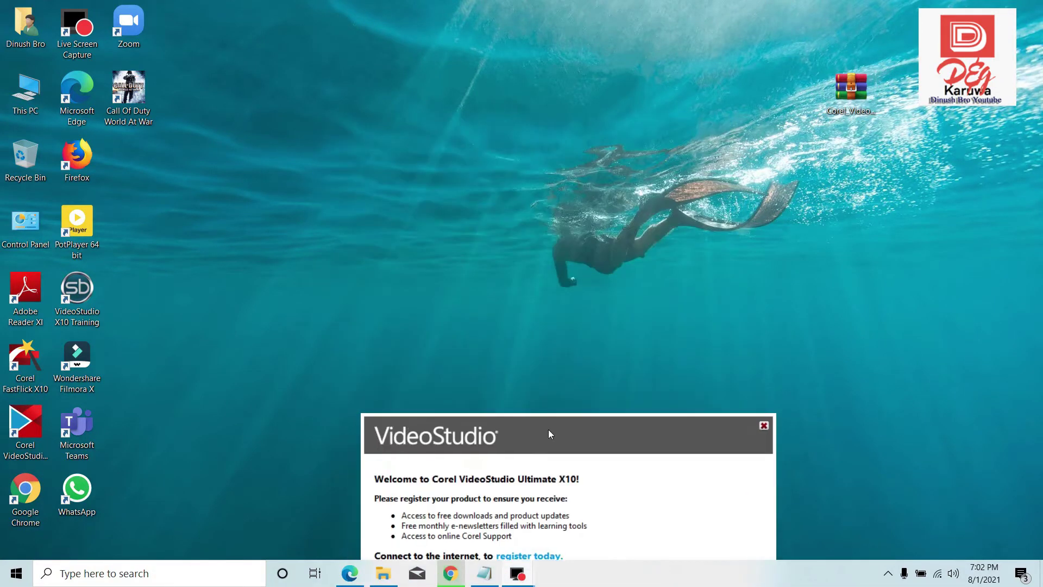
{"action": "right_click", "coordinate": [855, 89]}
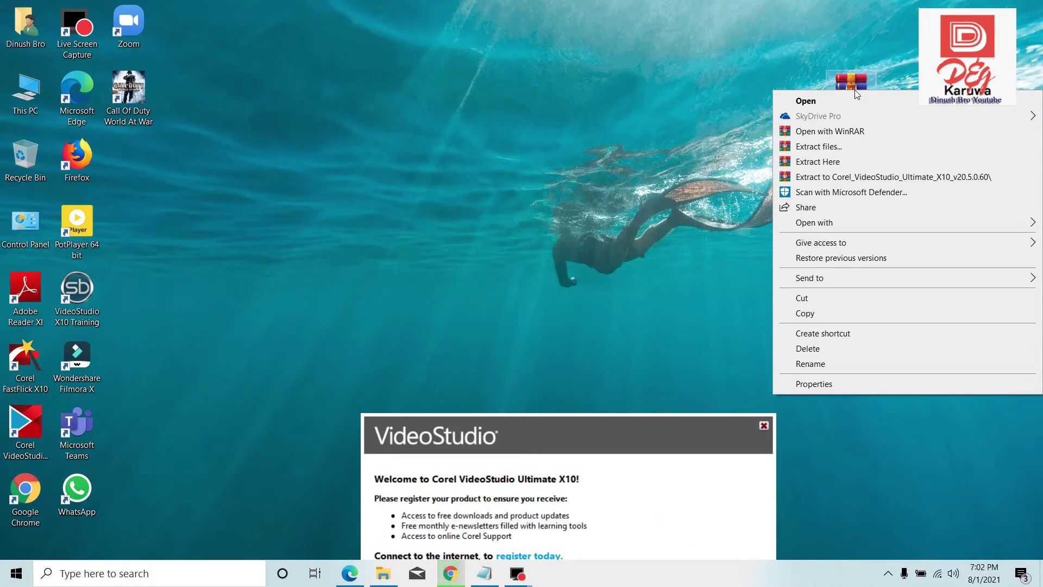
{"action": "left_click", "coordinate": [813, 146]}
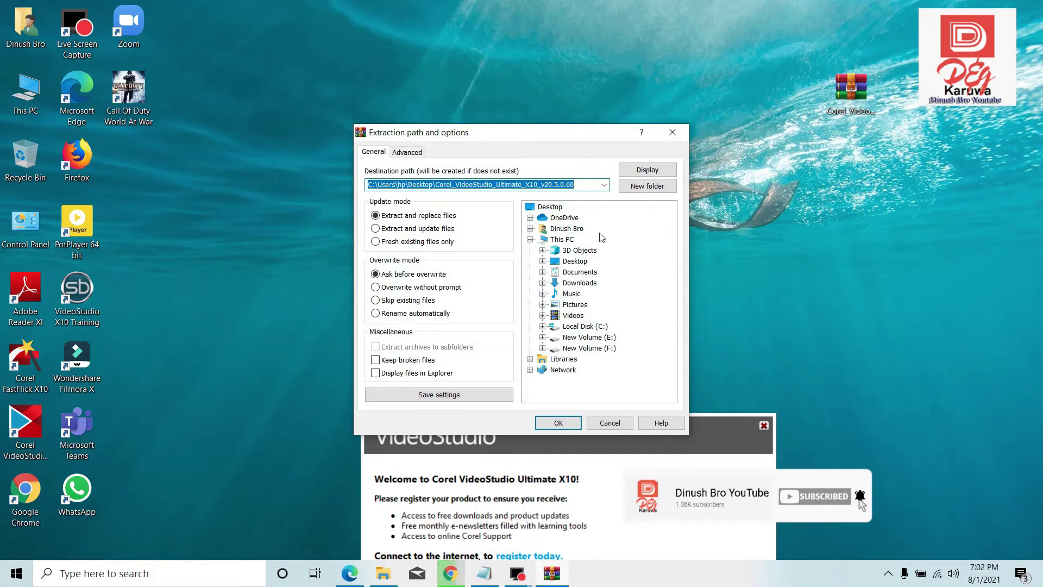
{"action": "left_click", "coordinate": [571, 262]}
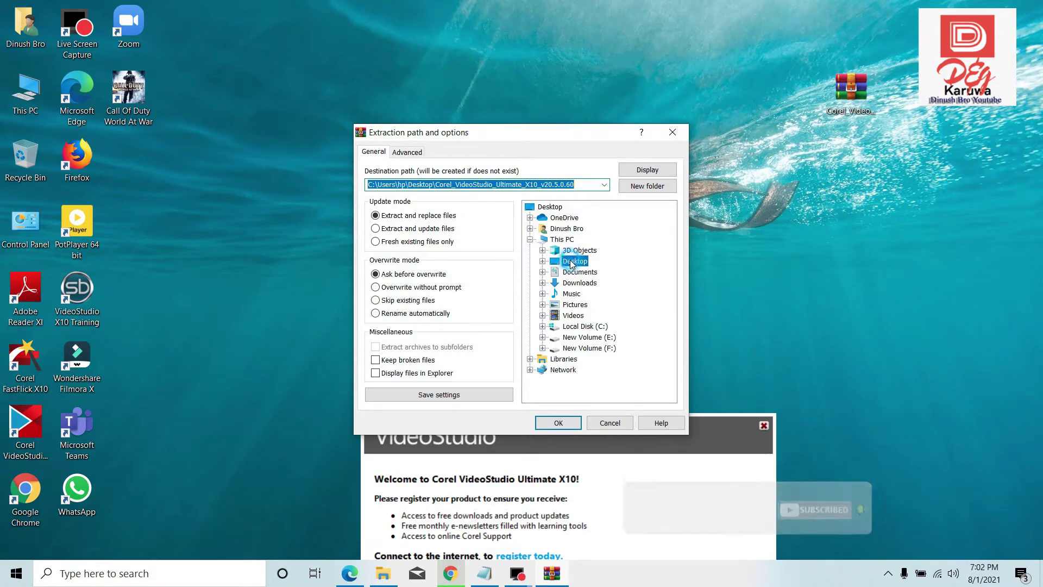
{"action": "left_click", "coordinate": [648, 187]}
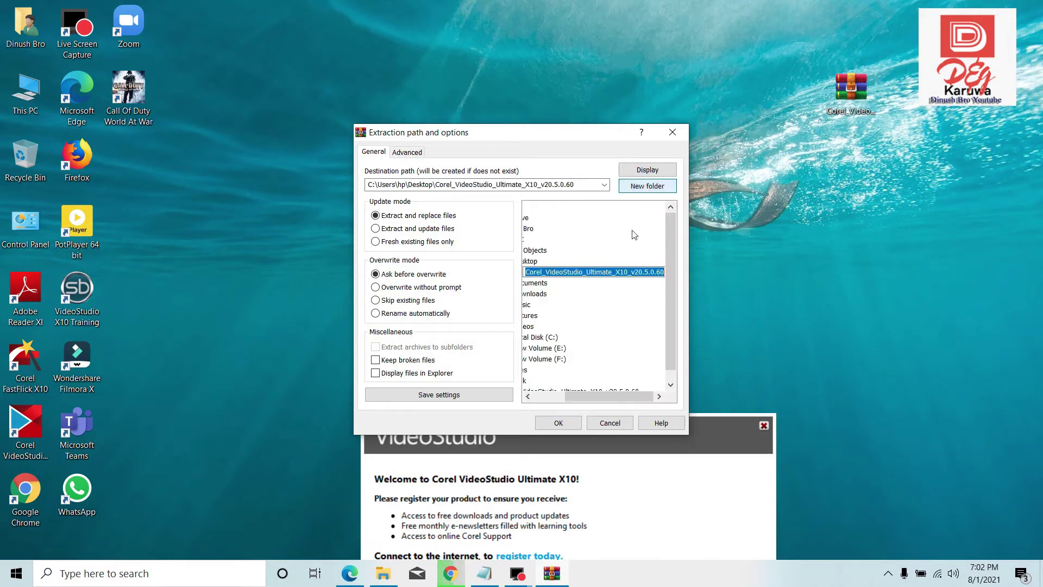
{"action": "left_click", "coordinate": [554, 423]}
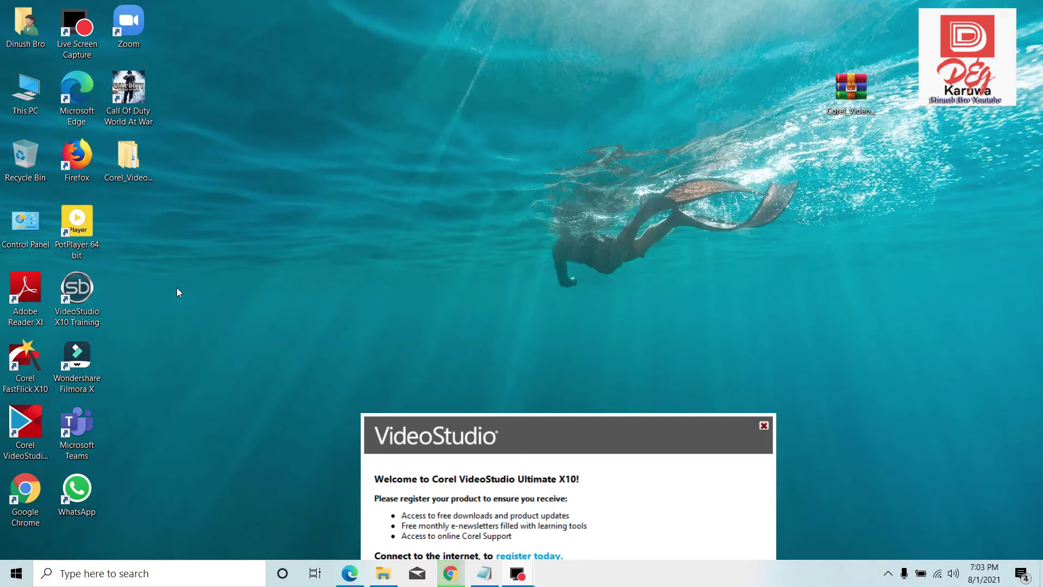
- Open the extracted Corel folder on the desktop and bring up the Wi-Fi network panel
{"action": "double_click", "coordinate": [133, 163]}
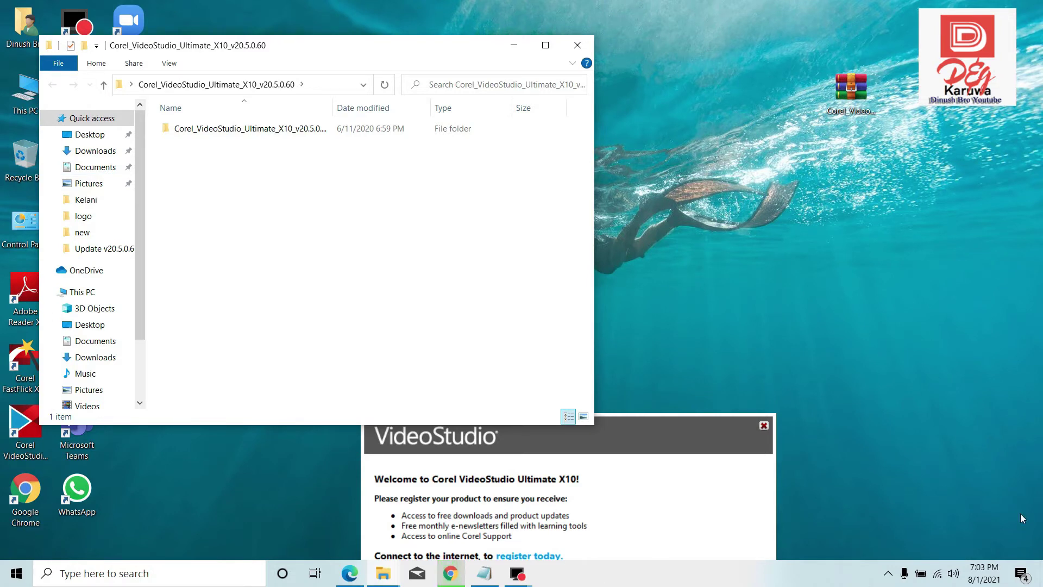
{"action": "left_click", "coordinate": [944, 577]}
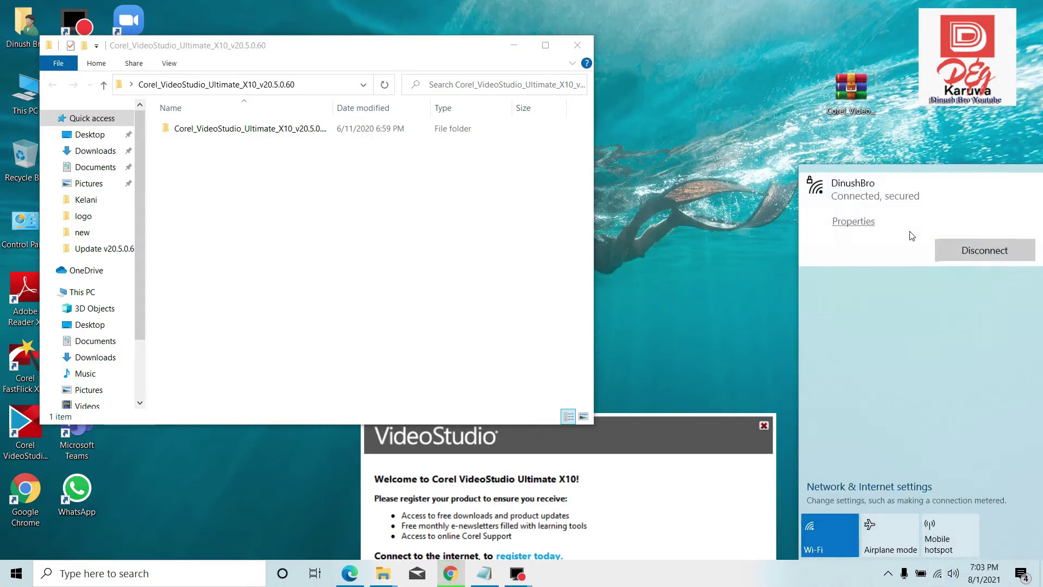
- Disconnect from the Wi-Fi network and open the Start menu
{"action": "left_click", "coordinate": [950, 251]}
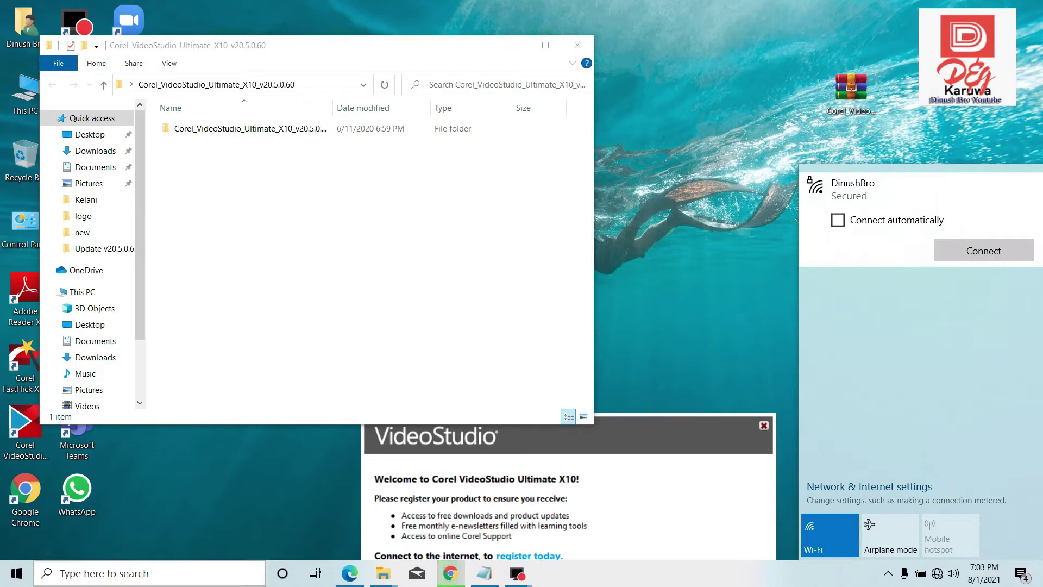
{"action": "left_click", "coordinate": [8, 577]}
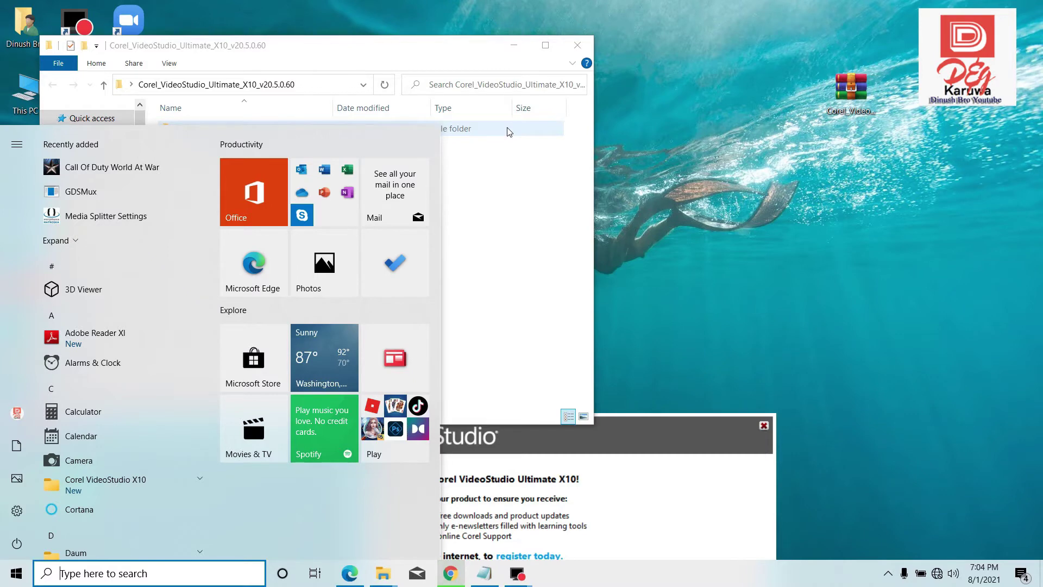
- Turn off Real-time protection in Windows Security's Virus & threat protection settings, then minimize the window
{"action": "type", "text": "de"}
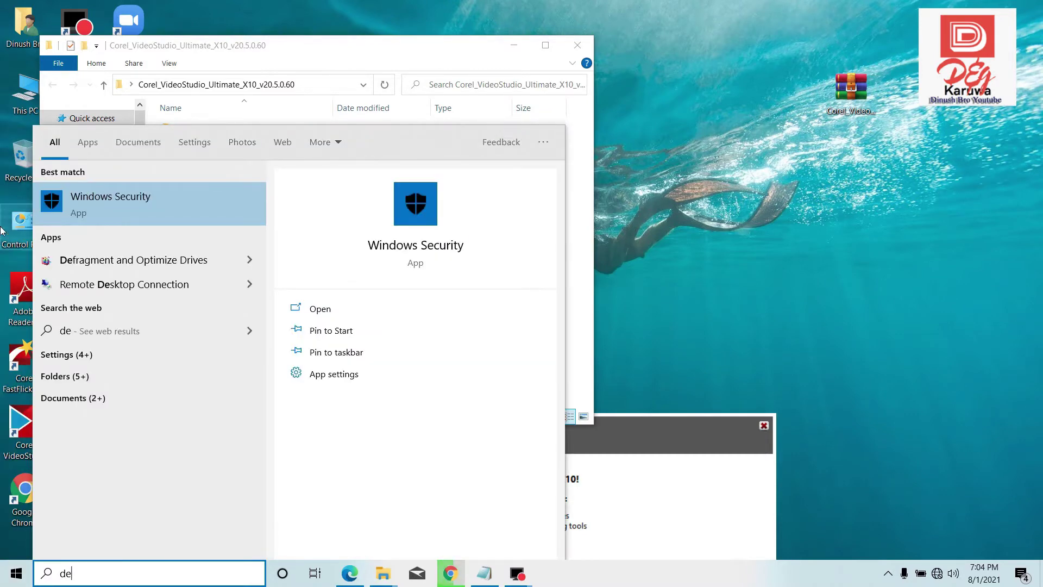
{"action": "left_click", "coordinate": [122, 209]}
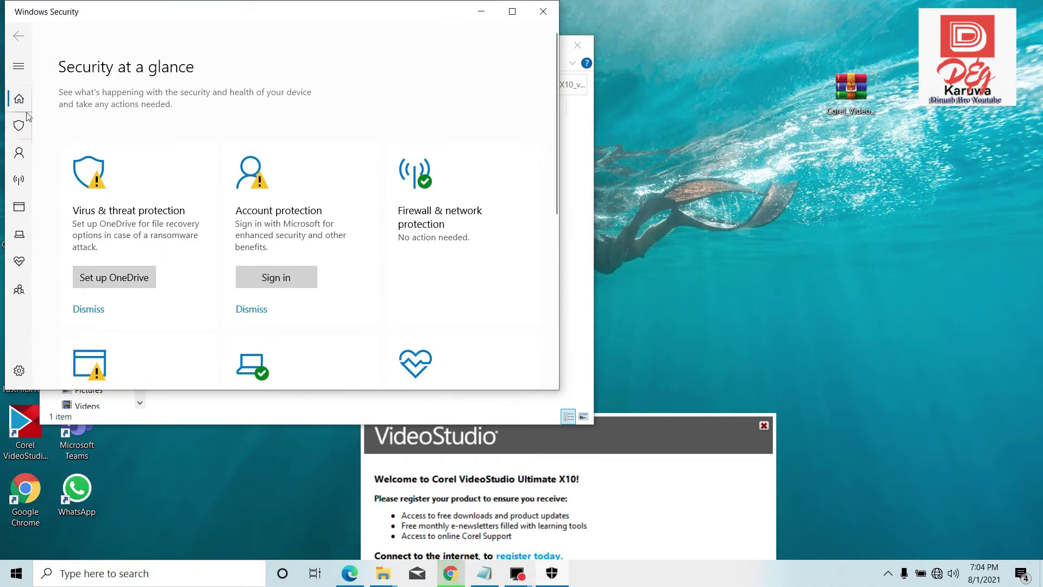
{"action": "left_click", "coordinate": [19, 127]}
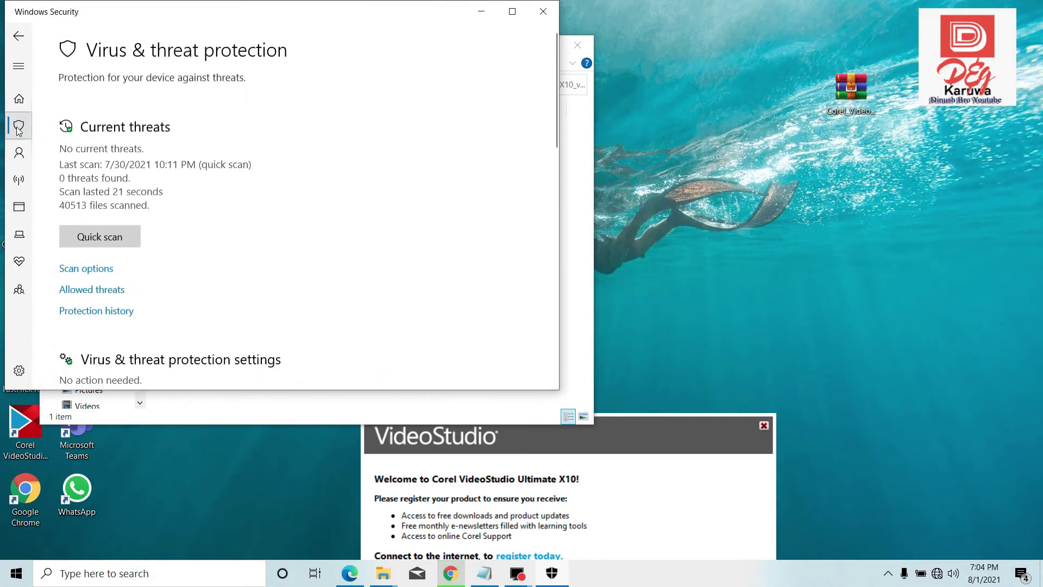
{"action": "scroll", "coordinate": [191, 330], "scroll_direction": "down", "scroll_amount": 3}
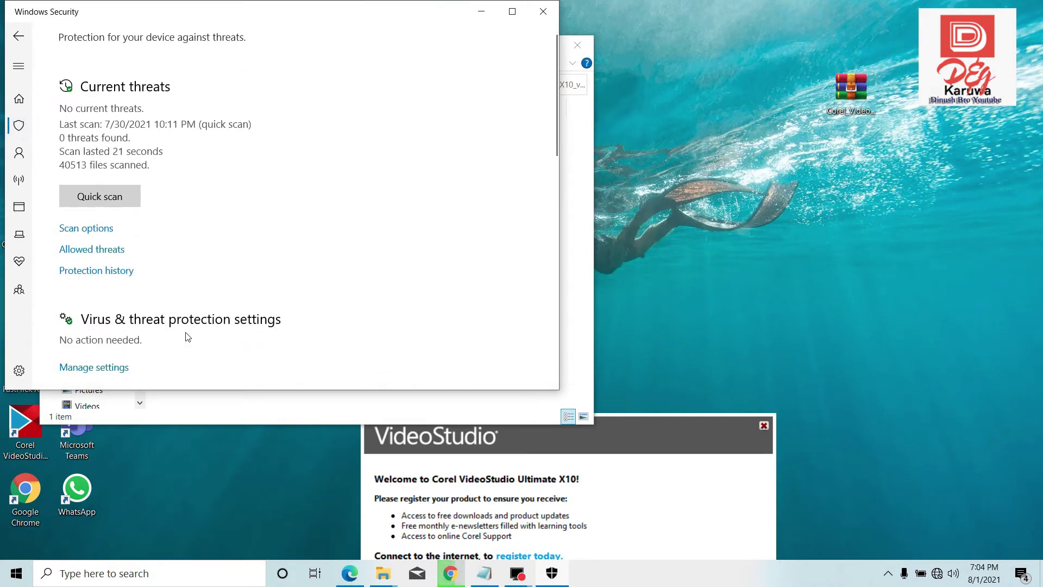
{"action": "left_click", "coordinate": [107, 302]}
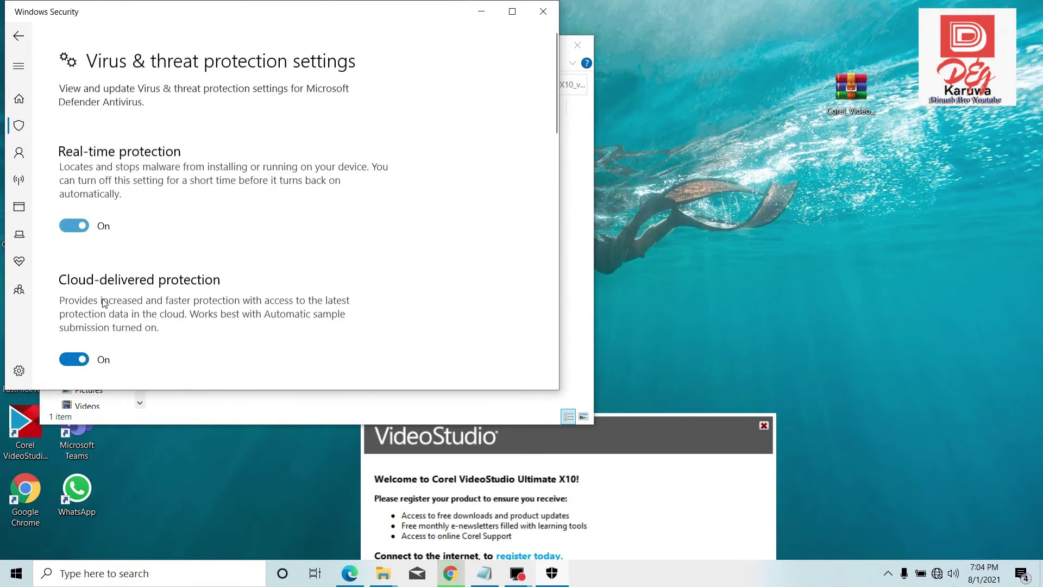
{"action": "left_click", "coordinate": [71, 215]}
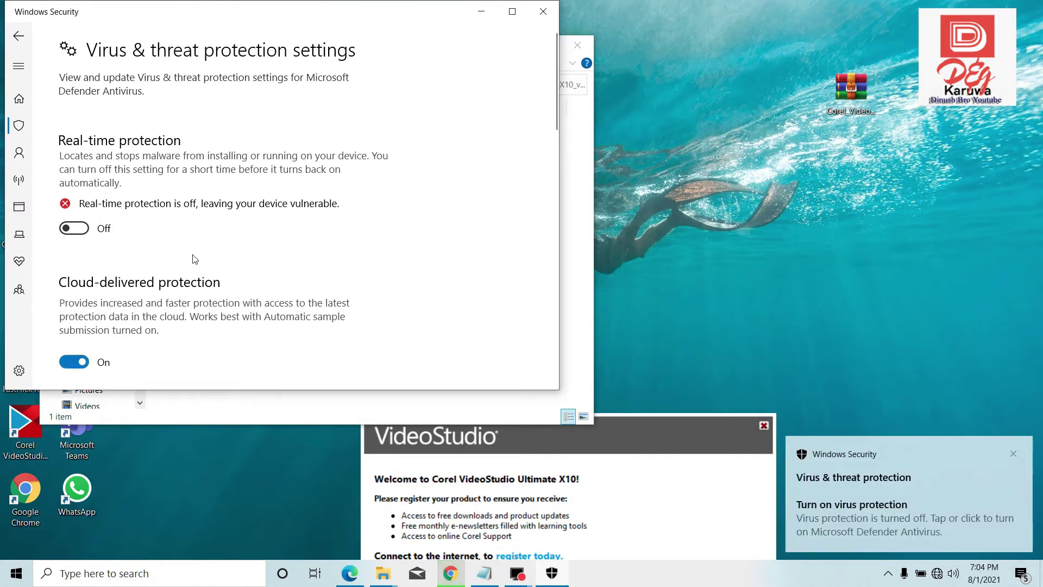
{"action": "left_click", "coordinate": [483, 12]}
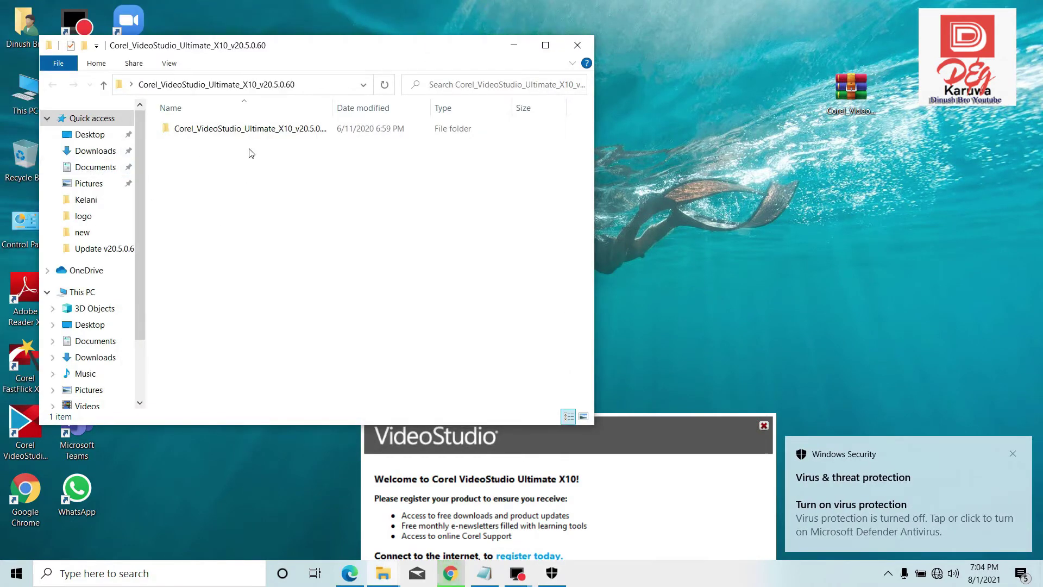
- Open the inner Corel_VideoStudio_Ultimate_X10_v20.5.0.60 folder, shift its window right, and select This PC
{"action": "double_click", "coordinate": [228, 135]}
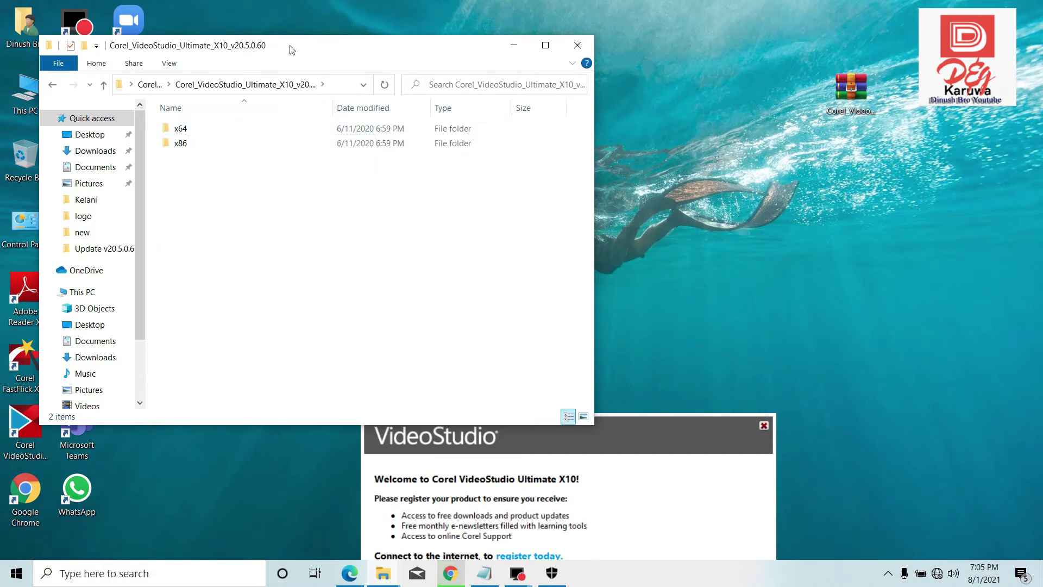
{"action": "left_click_drag", "start_coordinate": [302, 43], "coordinate": [561, 50]}
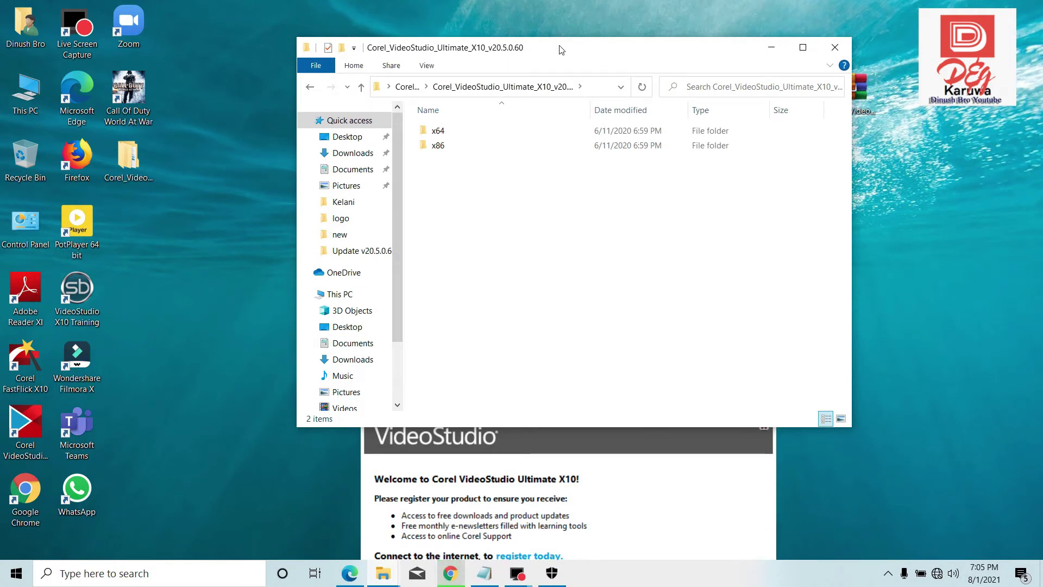
{"action": "left_click", "coordinate": [19, 98]}
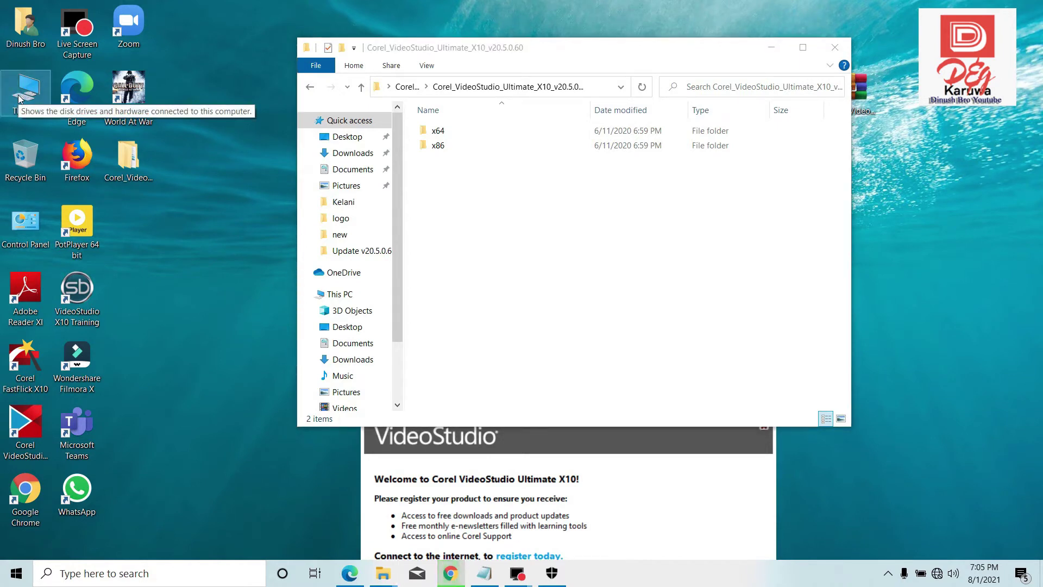
- Open This PC's Properties to view the device details on the About page
{"action": "right_click", "coordinate": [20, 98]}
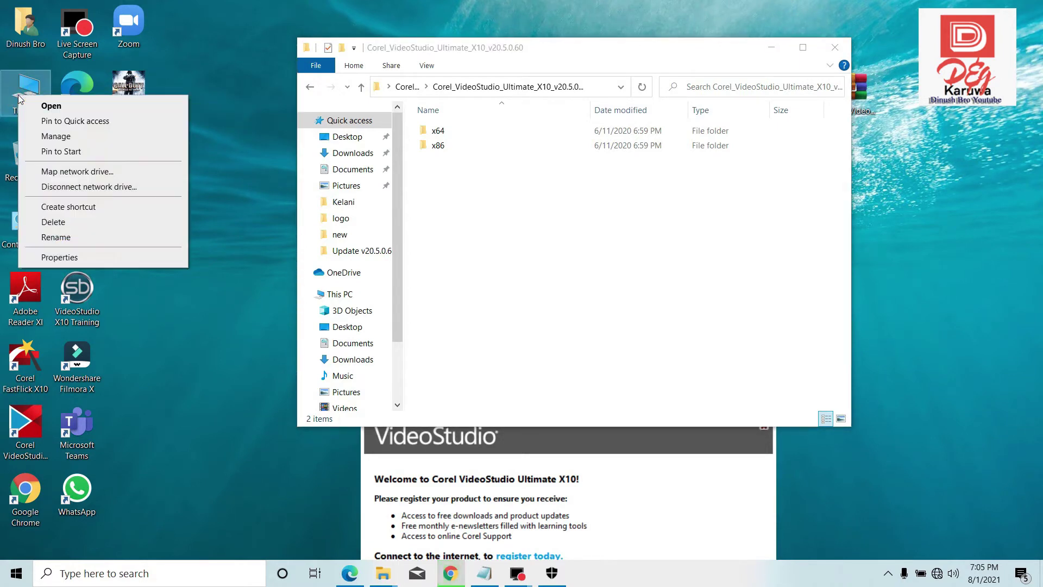
{"action": "left_click", "coordinate": [64, 257]}
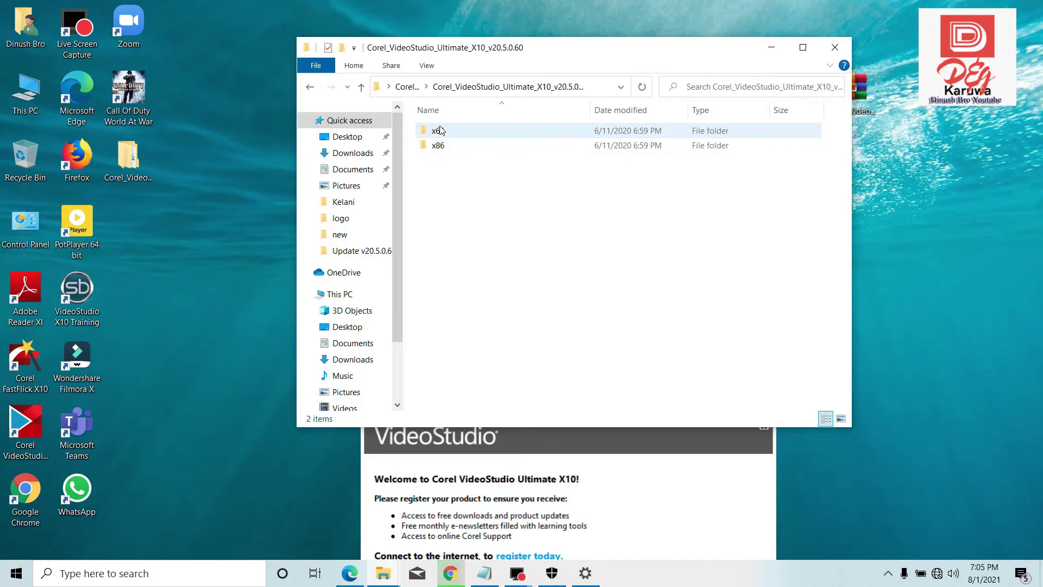
- Go through x64 > VideoStudioX10 64 Bit > 64bit > Ultimate and launch the Setup installer
{"action": "double_click", "coordinate": [440, 130]}
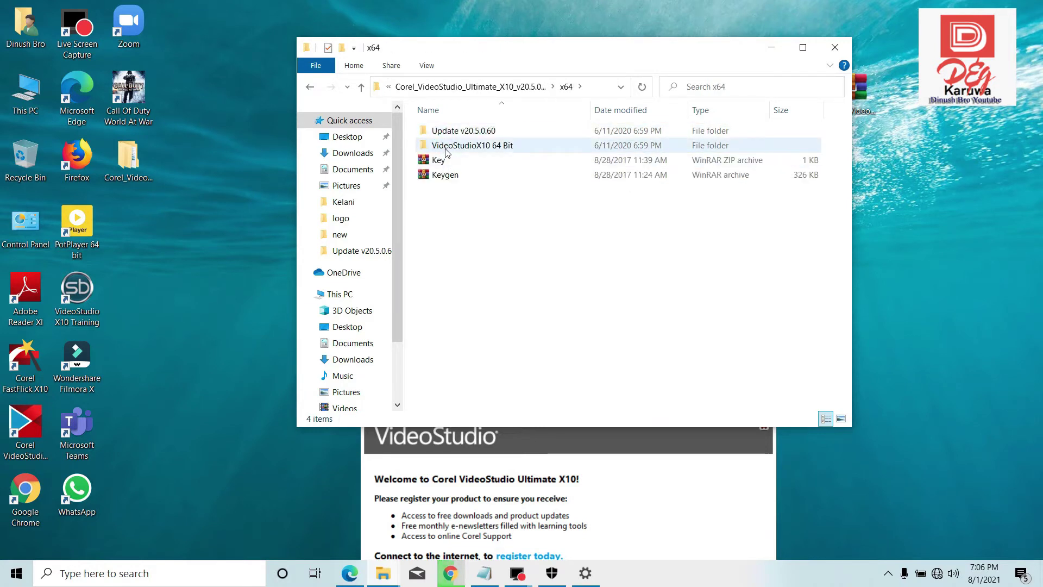
{"action": "mouse_move", "coordinate": [446, 152]}
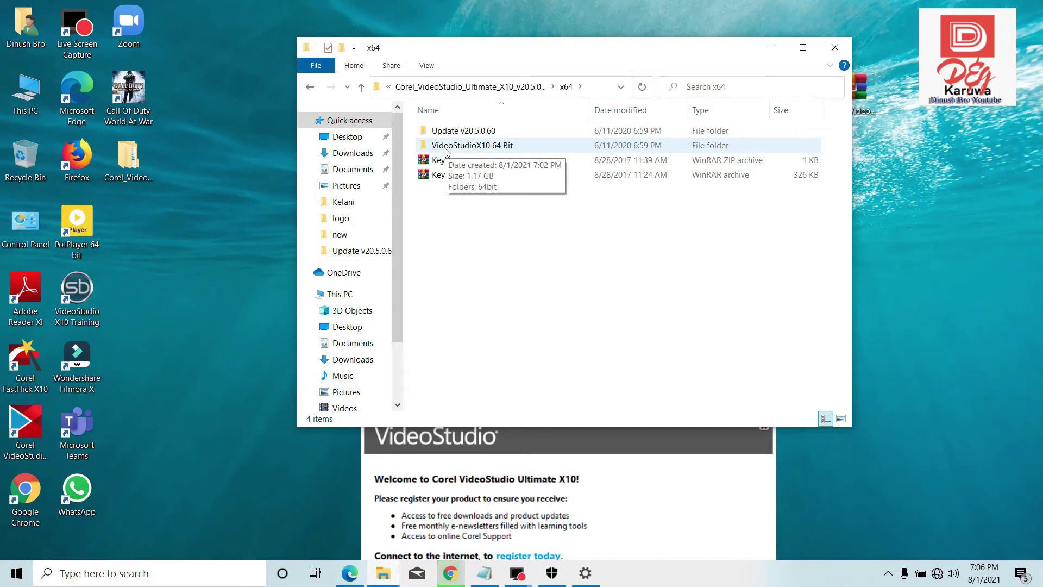
{"action": "double_click", "coordinate": [446, 147]}
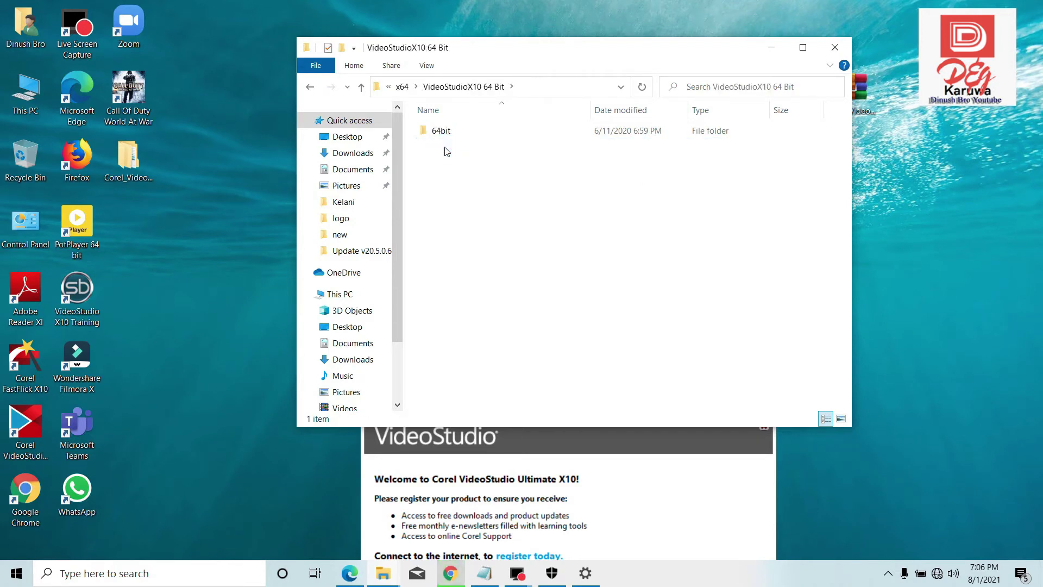
{"action": "double_click", "coordinate": [436, 137]}
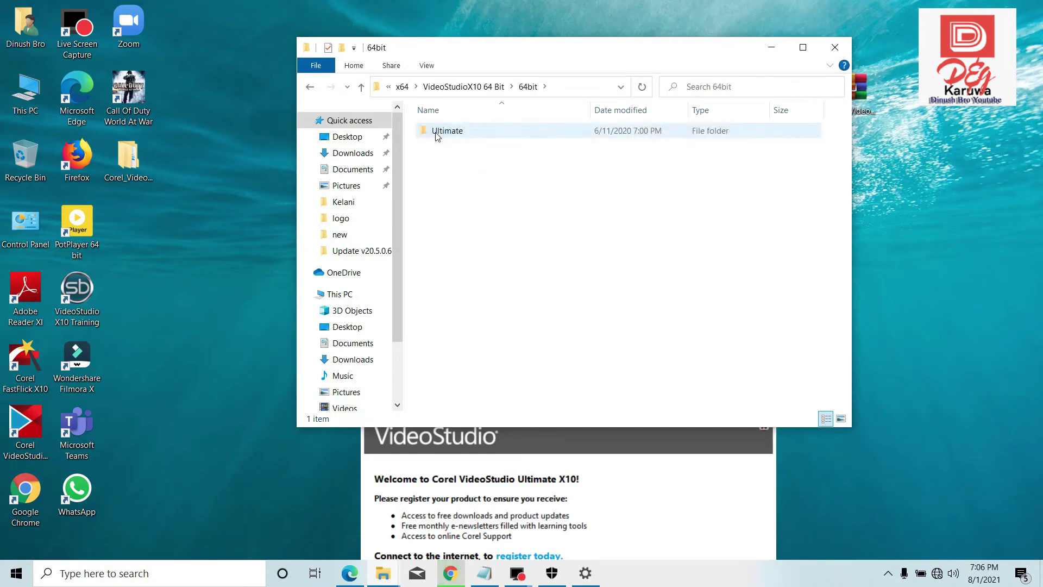
{"action": "double_click", "coordinate": [436, 137]}
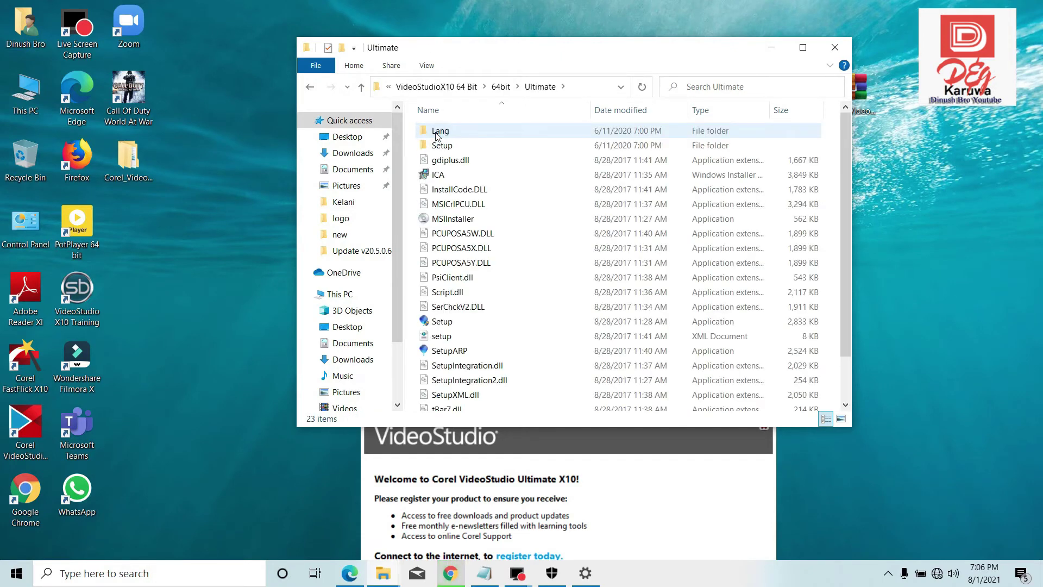
{"action": "double_click", "coordinate": [437, 321]}
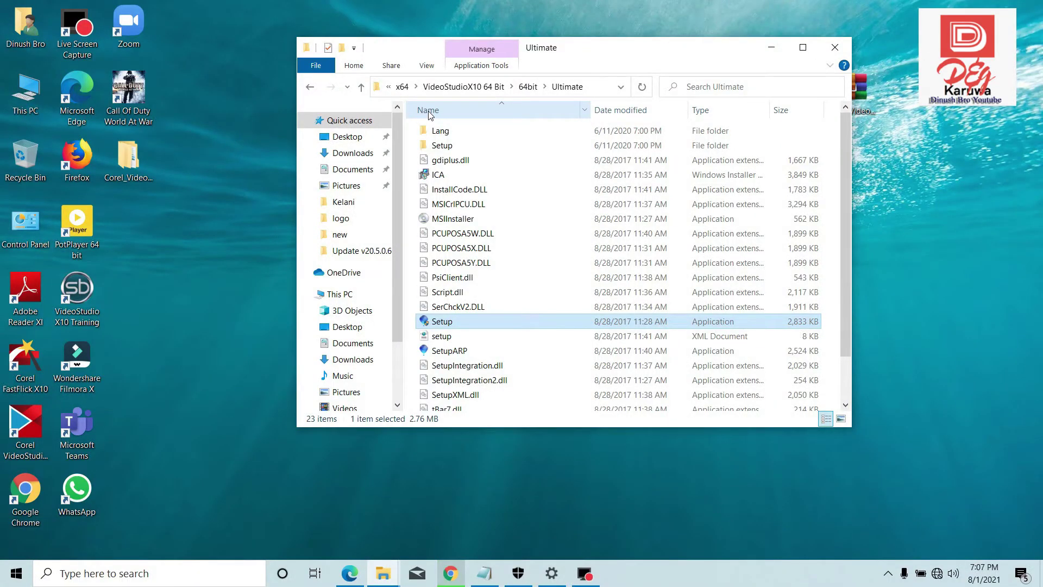
{"action": "left_click", "coordinate": [445, 323]}
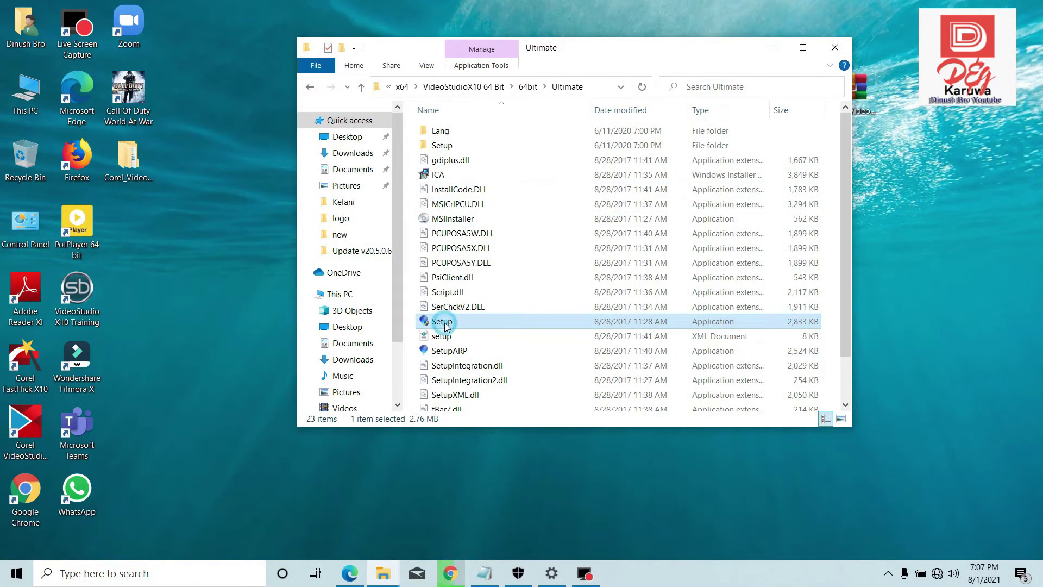
{"action": "left_click", "coordinate": [445, 323]}
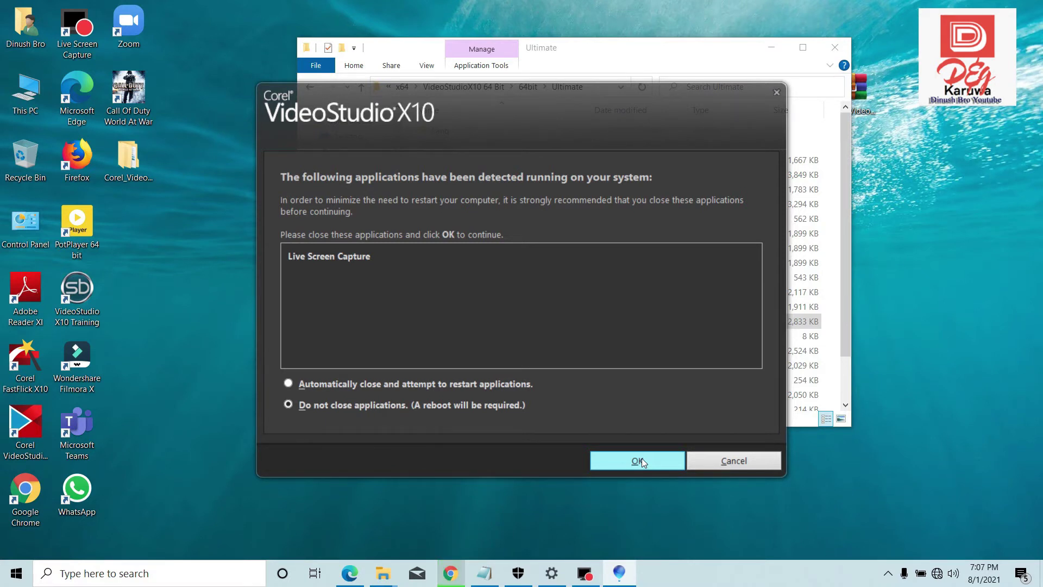
{"action": "left_click", "coordinate": [641, 457]}
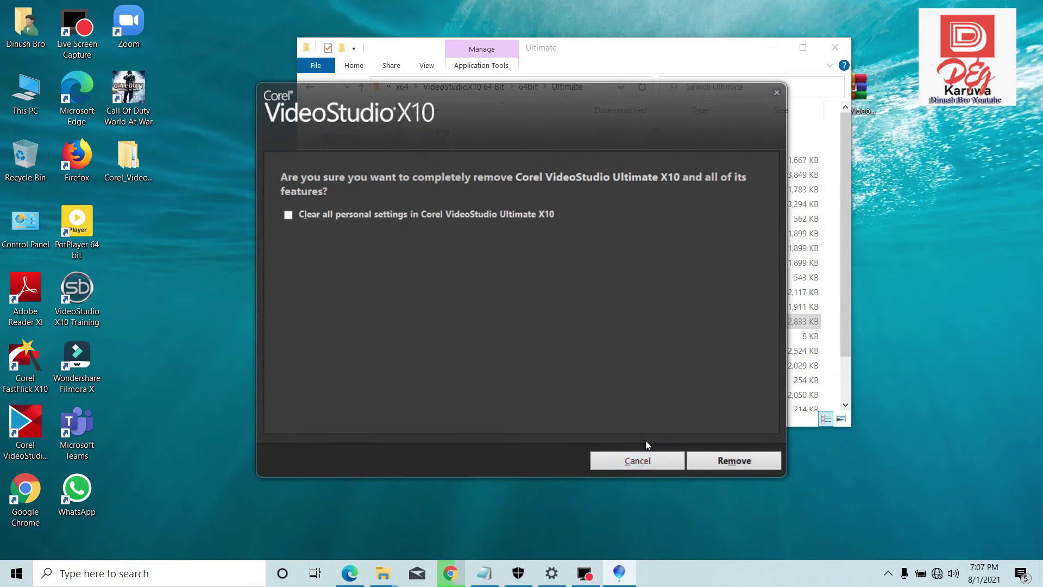
{"action": "left_click", "coordinate": [727, 466]}
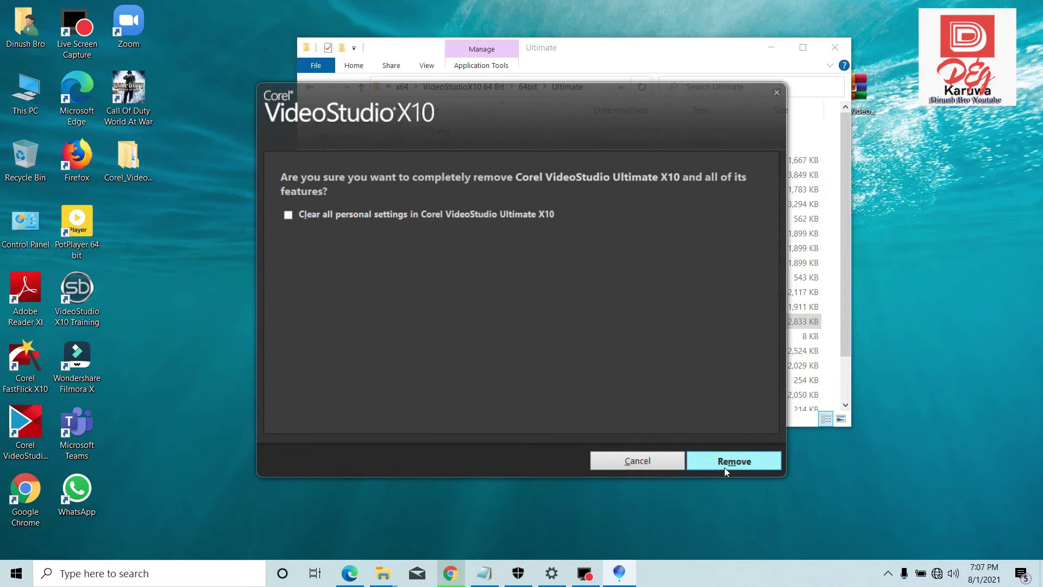
{"action": "left_click", "coordinate": [637, 461]}
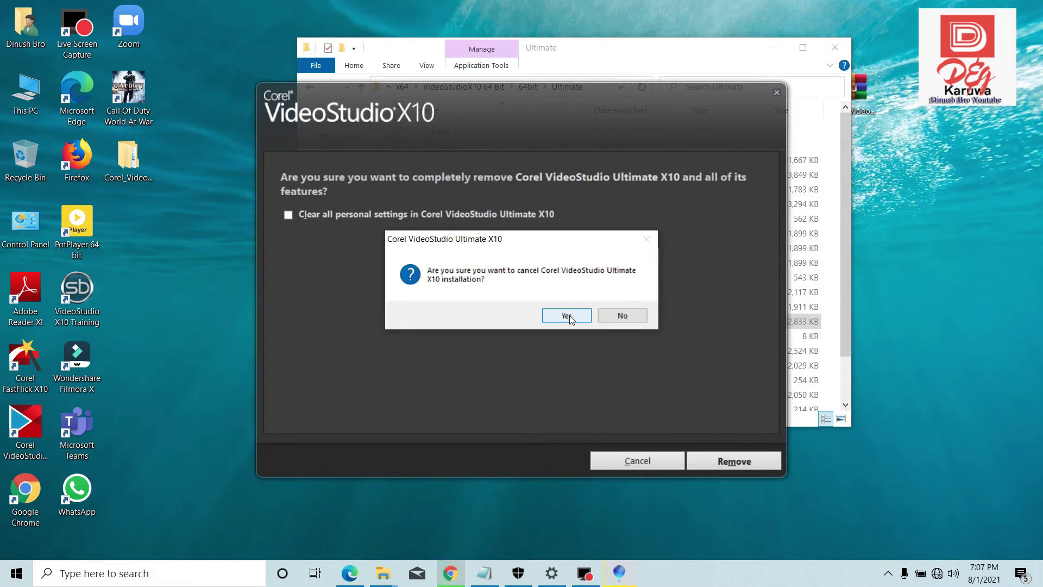
{"action": "left_click", "coordinate": [567, 316]}
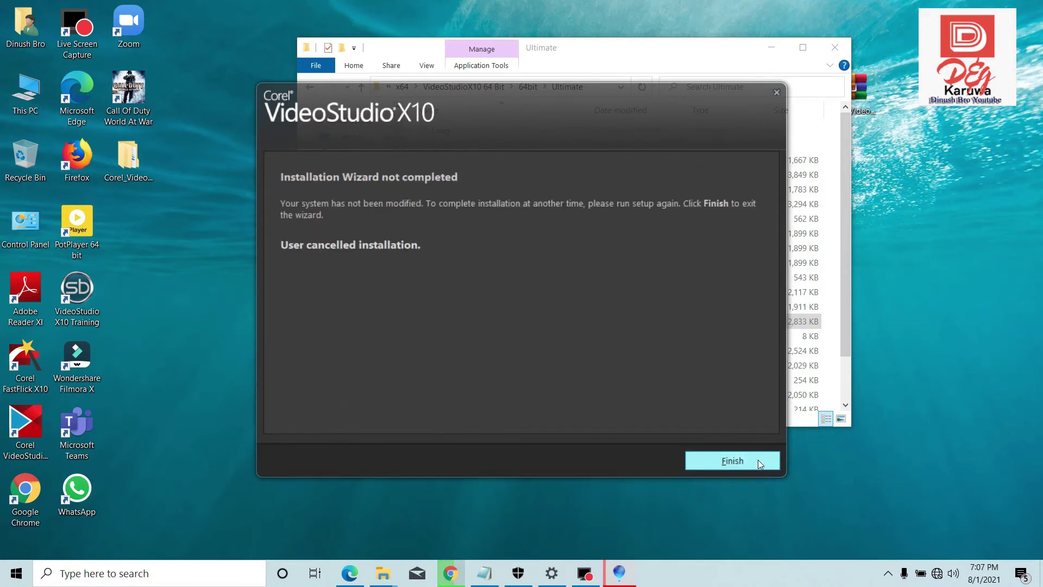
{"action": "left_click", "coordinate": [758, 460]}
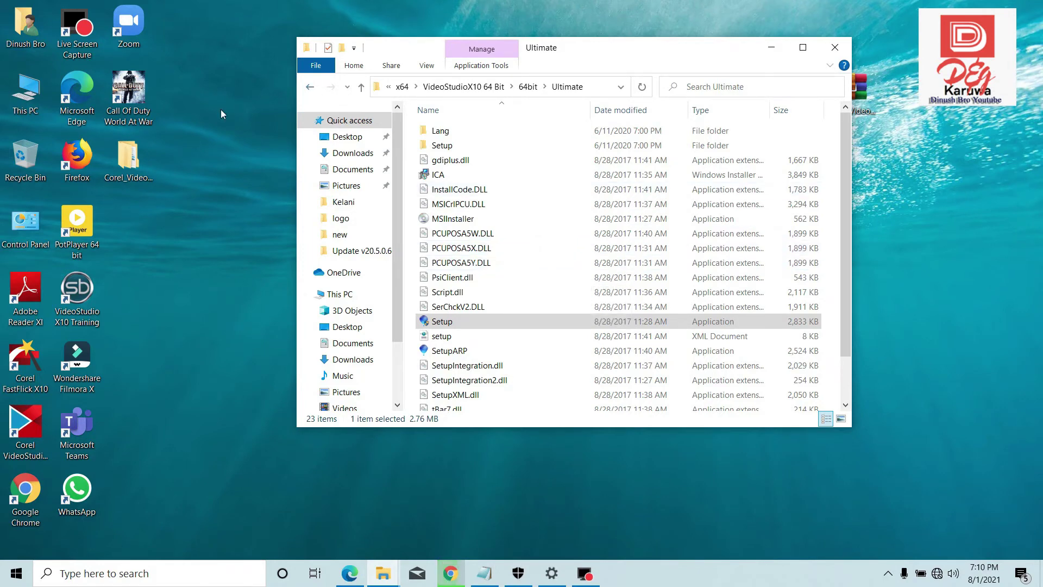
- Open the x64 folder inside Update v20.5.0.60 and select all 71 update items
{"action": "double_click", "coordinate": [141, 159]}
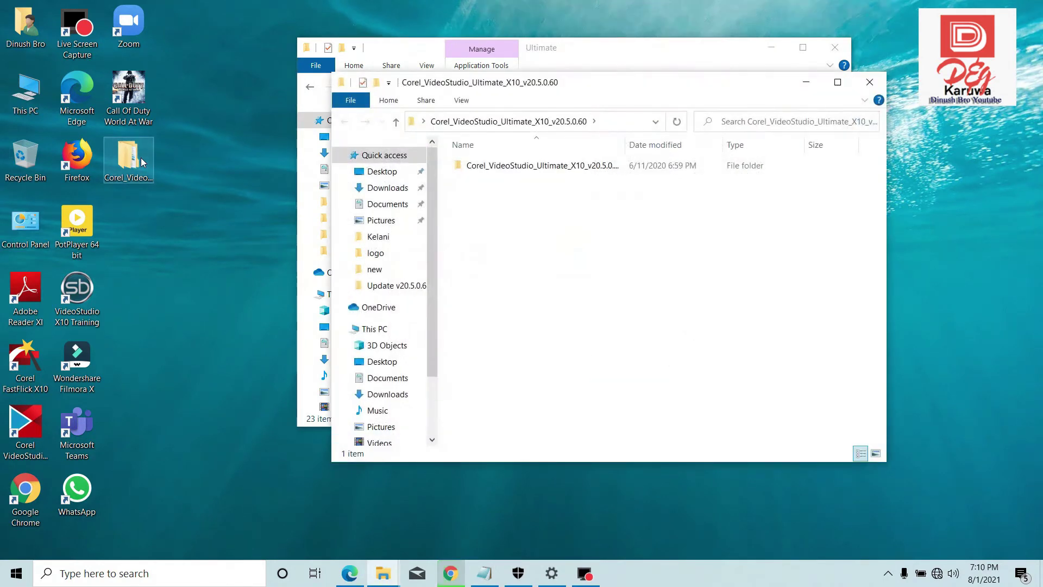
{"action": "double_click", "coordinate": [565, 166]}
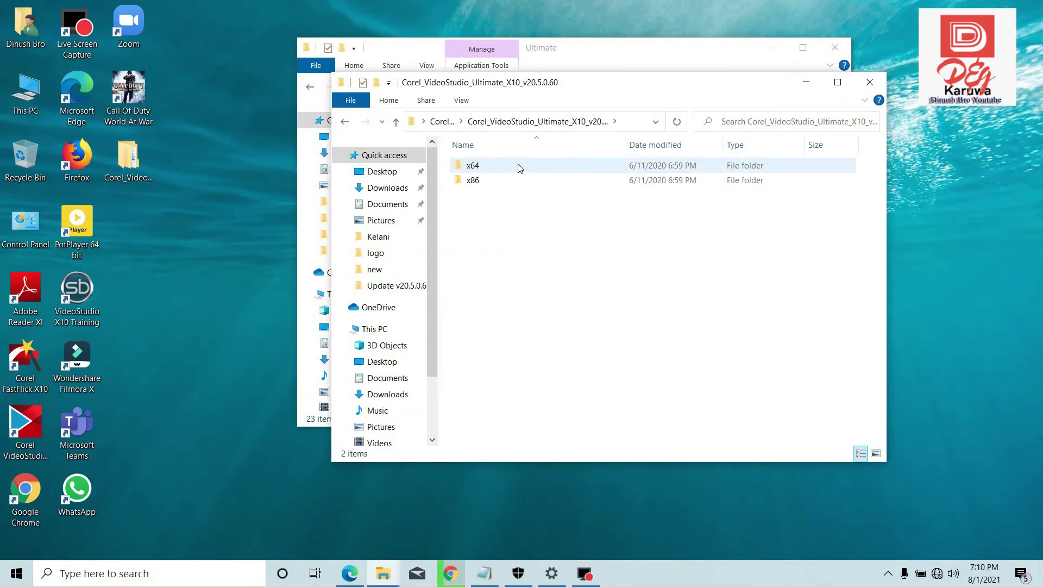
{"action": "double_click", "coordinate": [472, 168]}
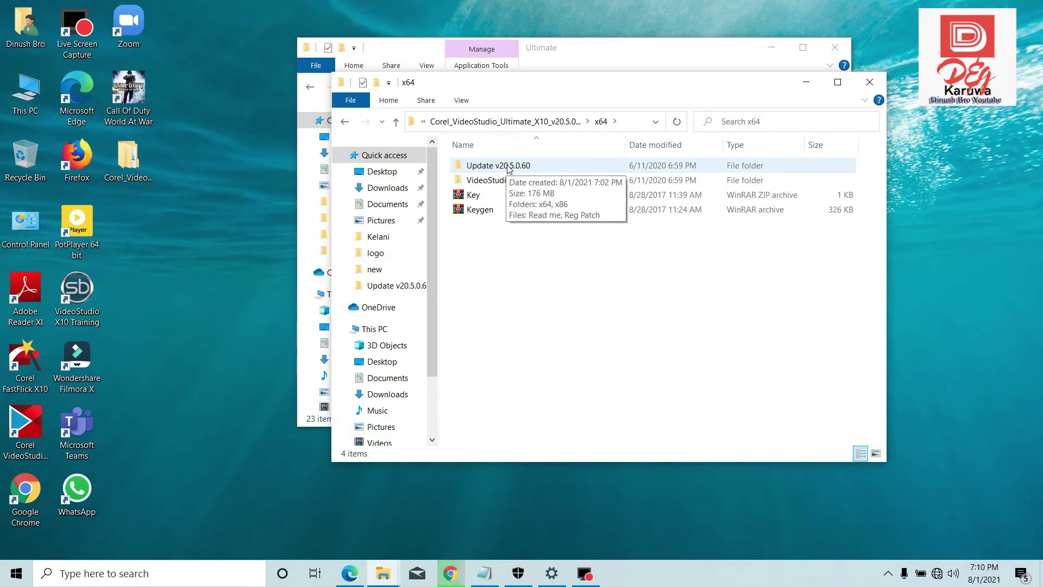
{"action": "double_click", "coordinate": [507, 166]}
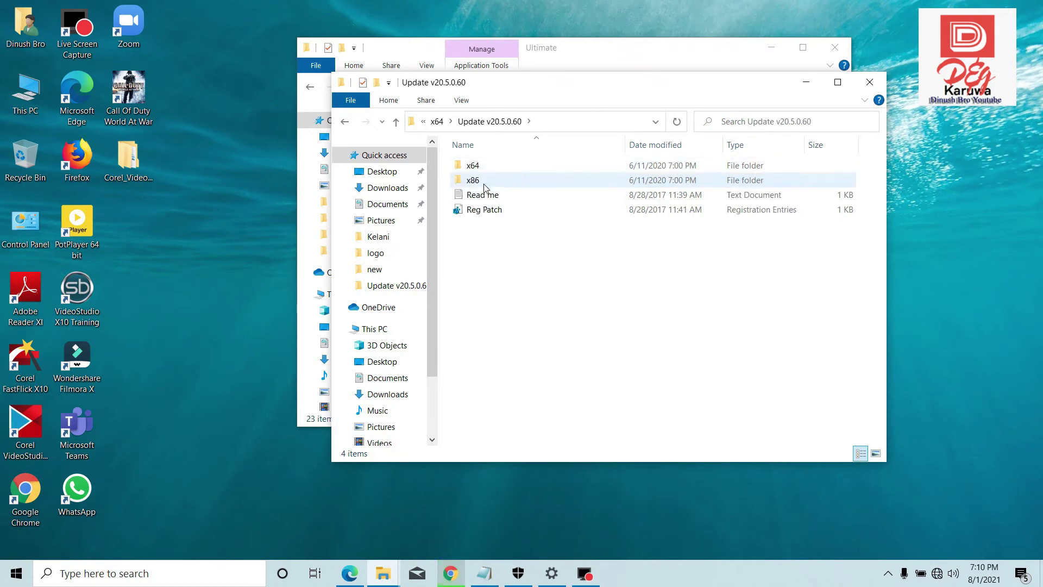
{"action": "double_click", "coordinate": [472, 166]}
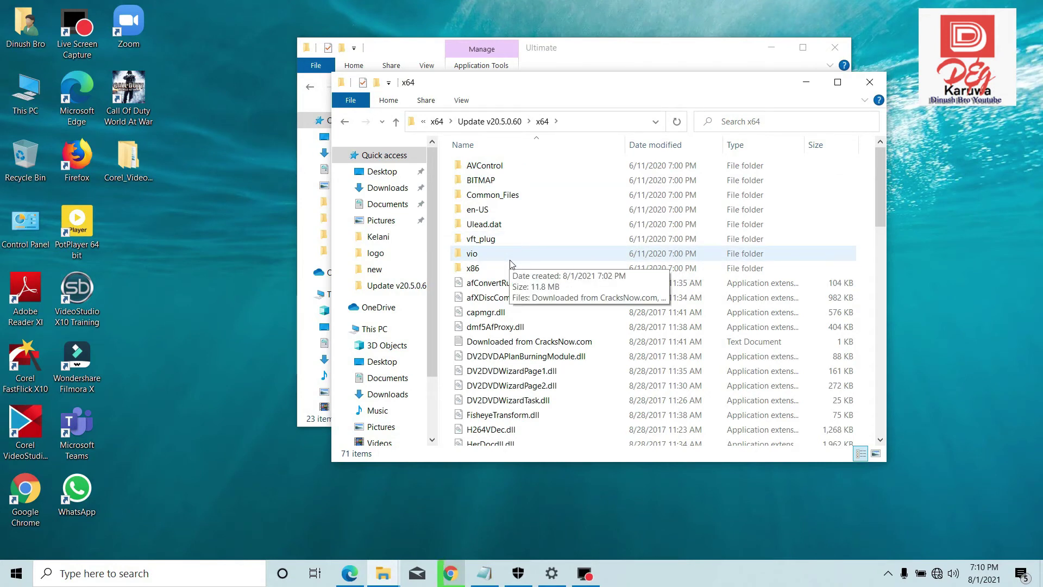
{"action": "key", "text": "ctrl+a"}
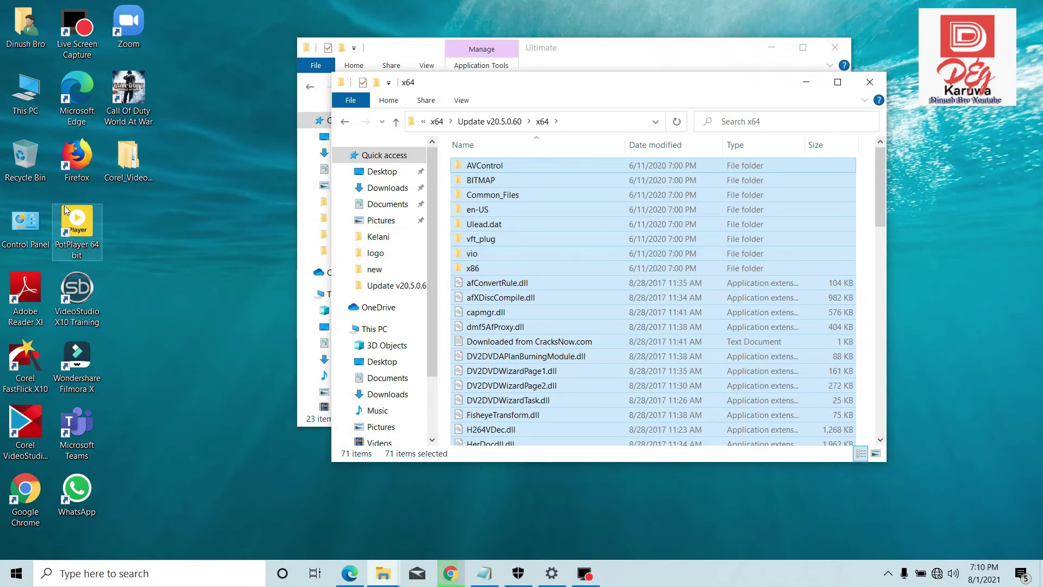
- Open VideoStudio's install location from its desktop shortcut and paste the 371 update items there
{"action": "right_click", "coordinate": [24, 427]}
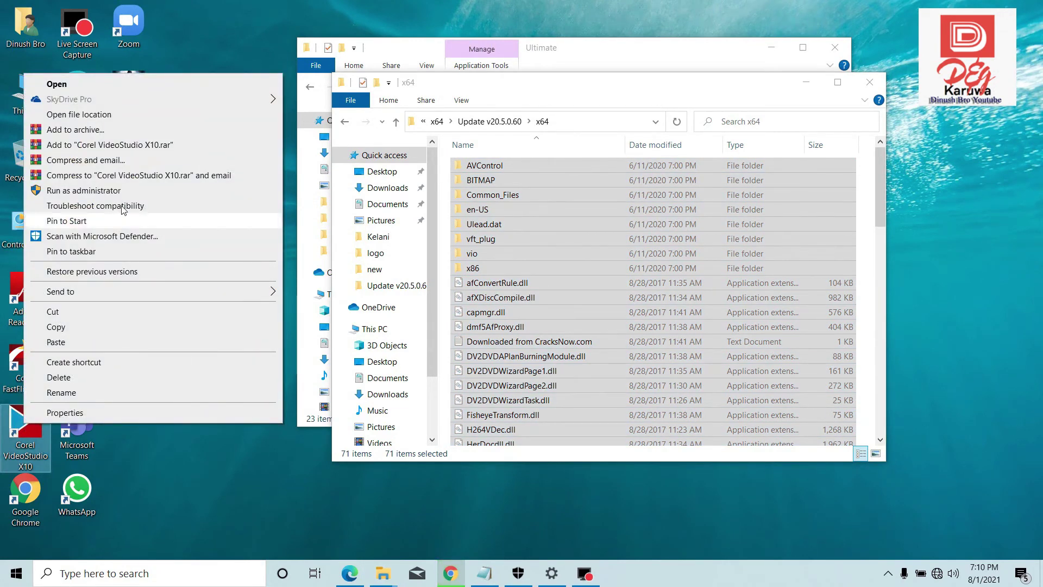
{"action": "left_click", "coordinate": [76, 114]}
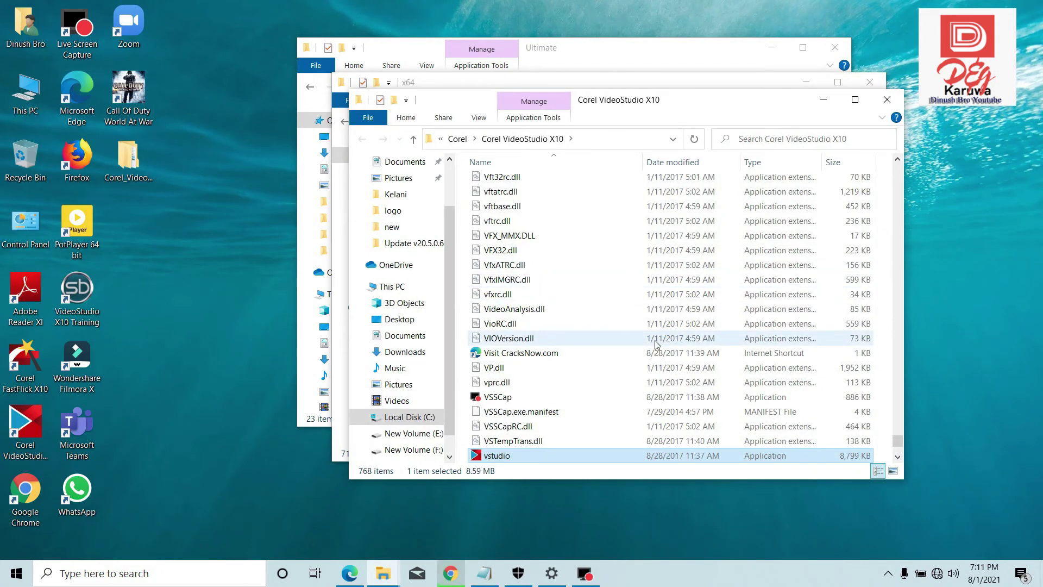
{"action": "key", "text": "ctrl+v"}
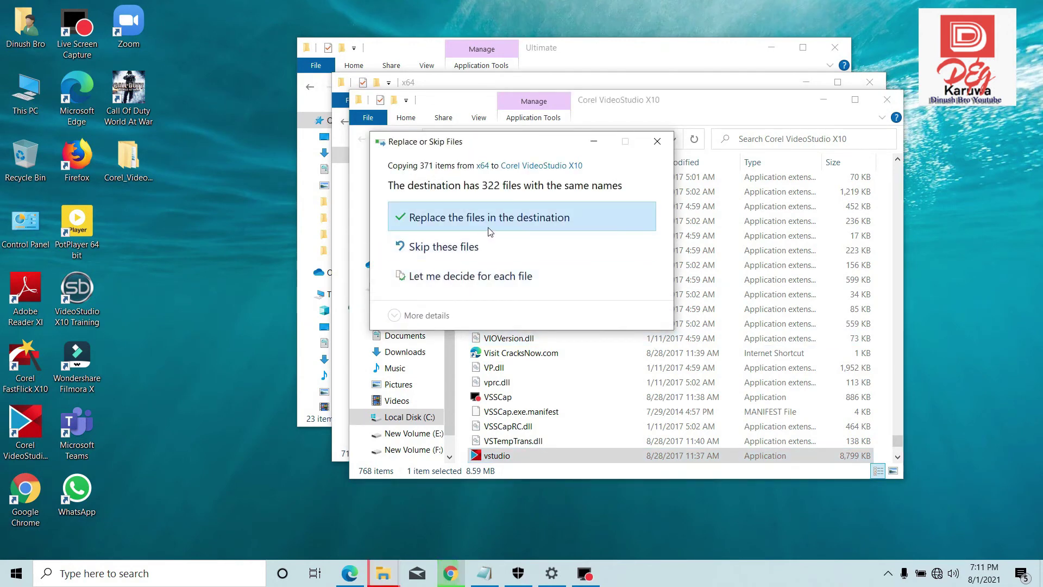
- Replace the 322 same-named files with administrator permission for all items, skipping the in-use folder
{"action": "left_click", "coordinate": [474, 218]}
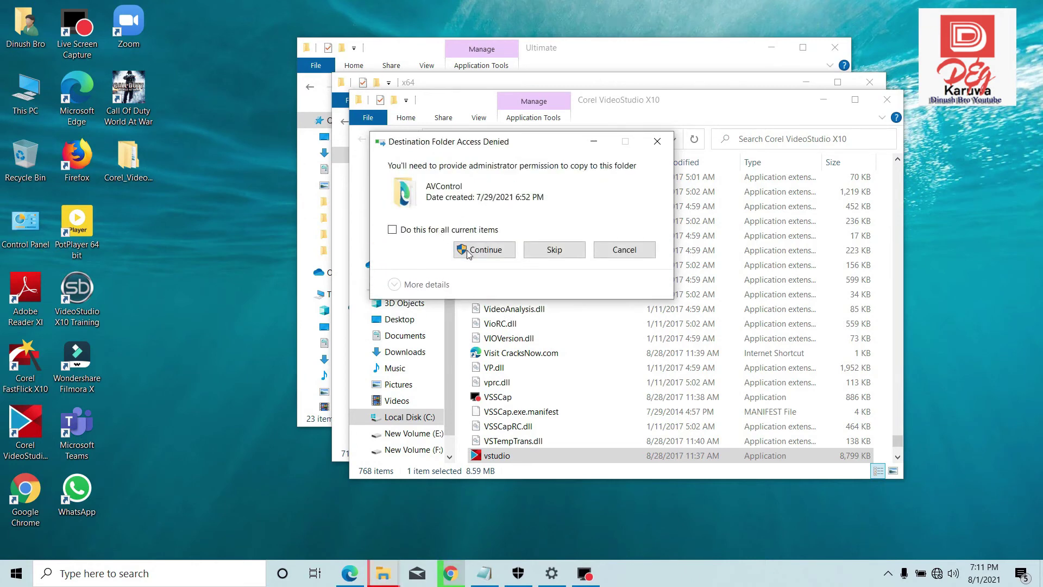
{"action": "left_click", "coordinate": [471, 251]}
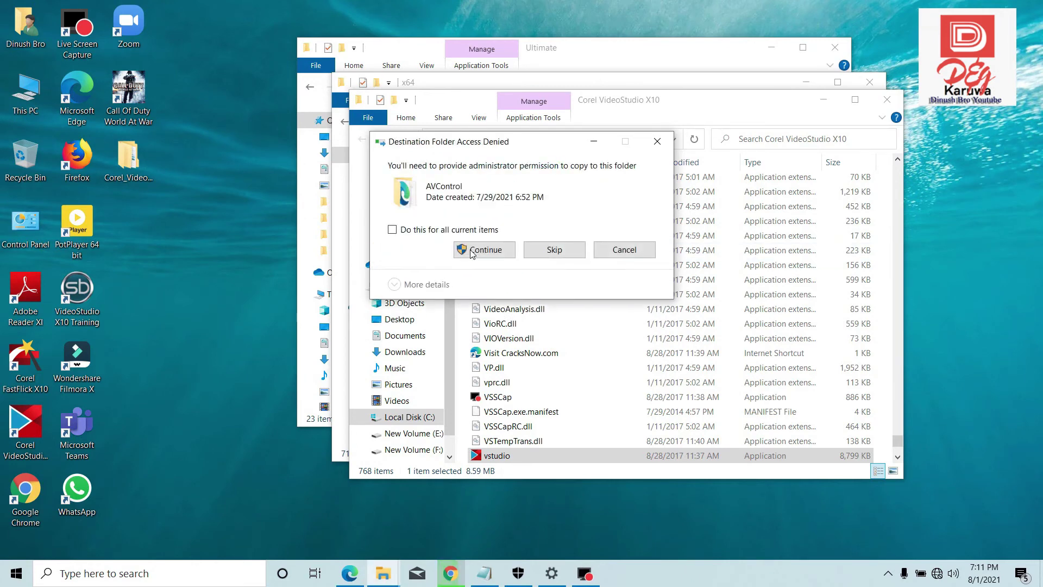
{"action": "left_click", "coordinate": [392, 229]}
{"action": "left_click", "coordinate": [482, 248]}
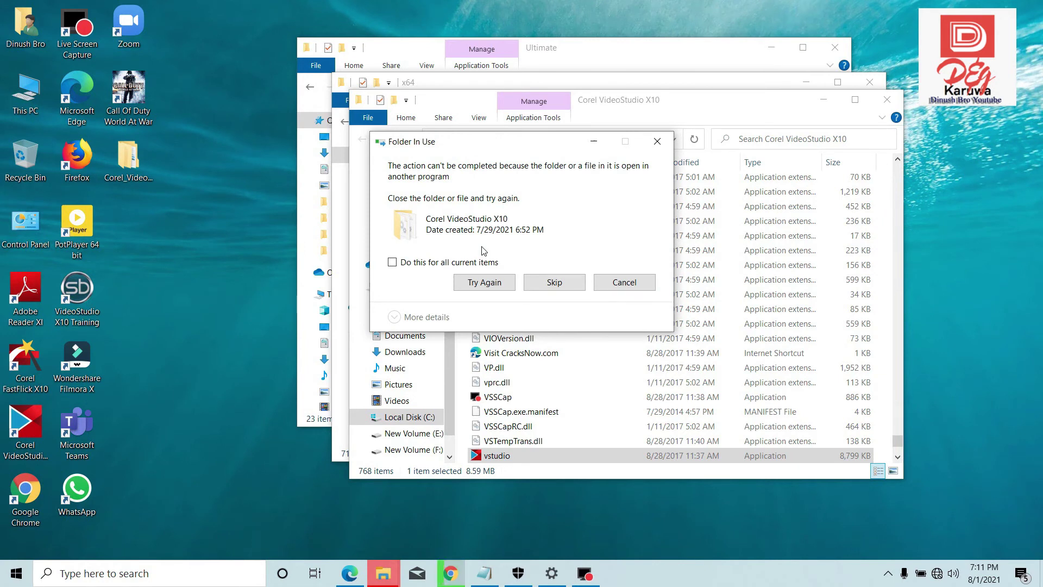
{"action": "left_click", "coordinate": [564, 284]}
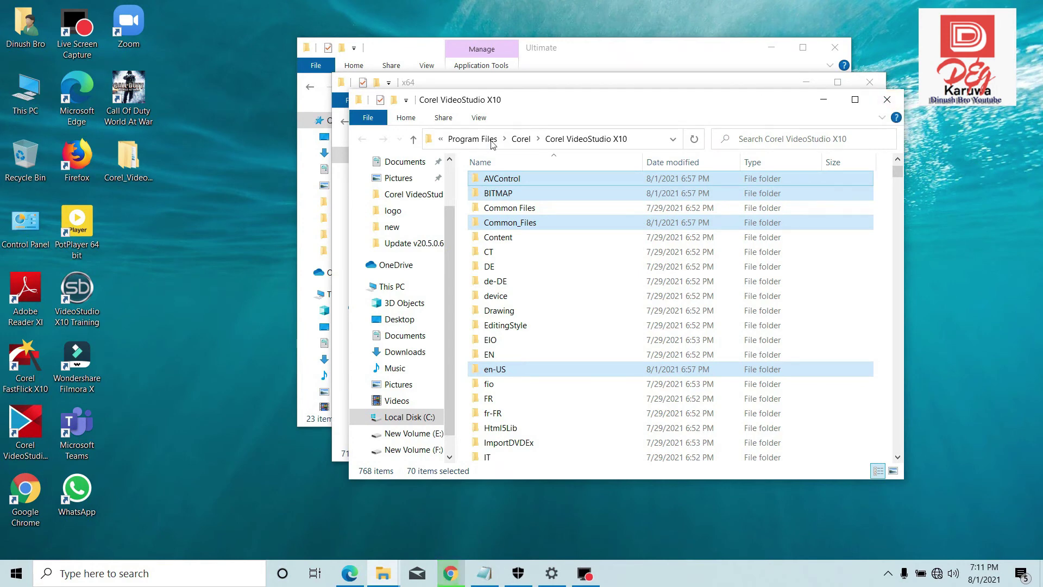
- Go up through Corel and Program Files to Local Disk (C:), then return to the update's x64 window
{"action": "left_click", "coordinate": [415, 140]}
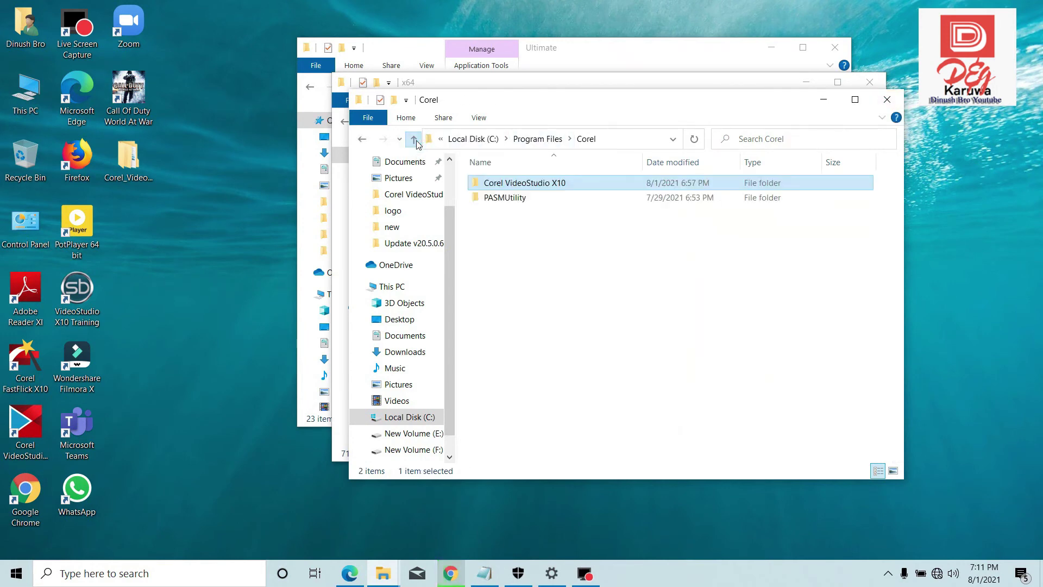
{"action": "left_click", "coordinate": [415, 141]}
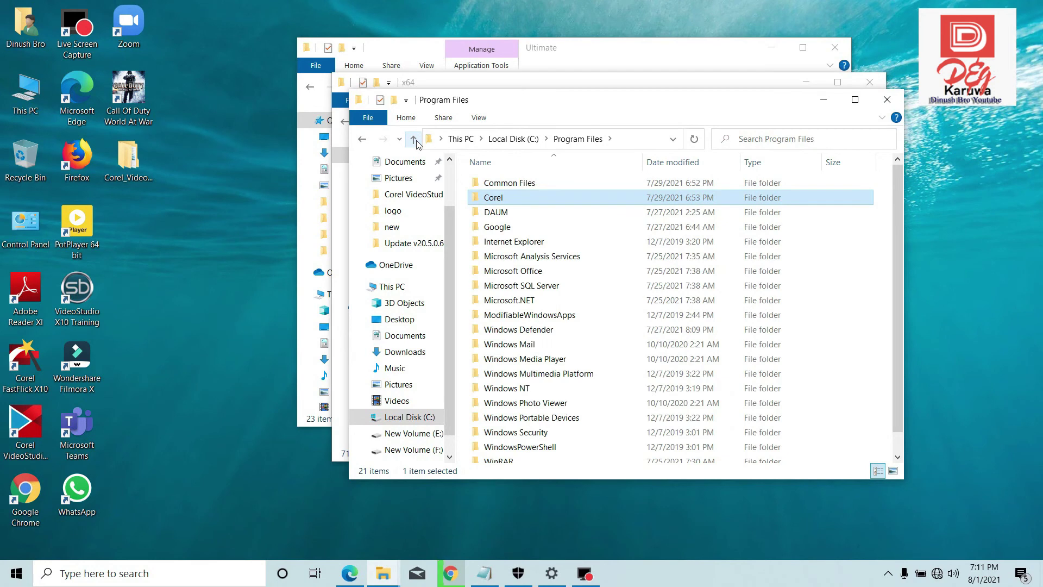
{"action": "left_click", "coordinate": [415, 141]}
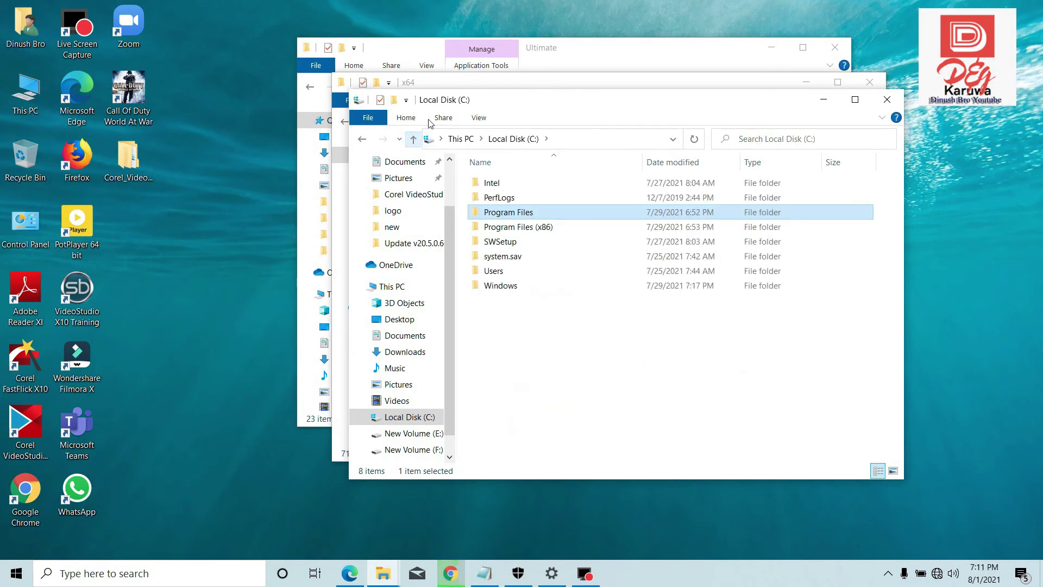
{"action": "left_click", "coordinate": [495, 85]}
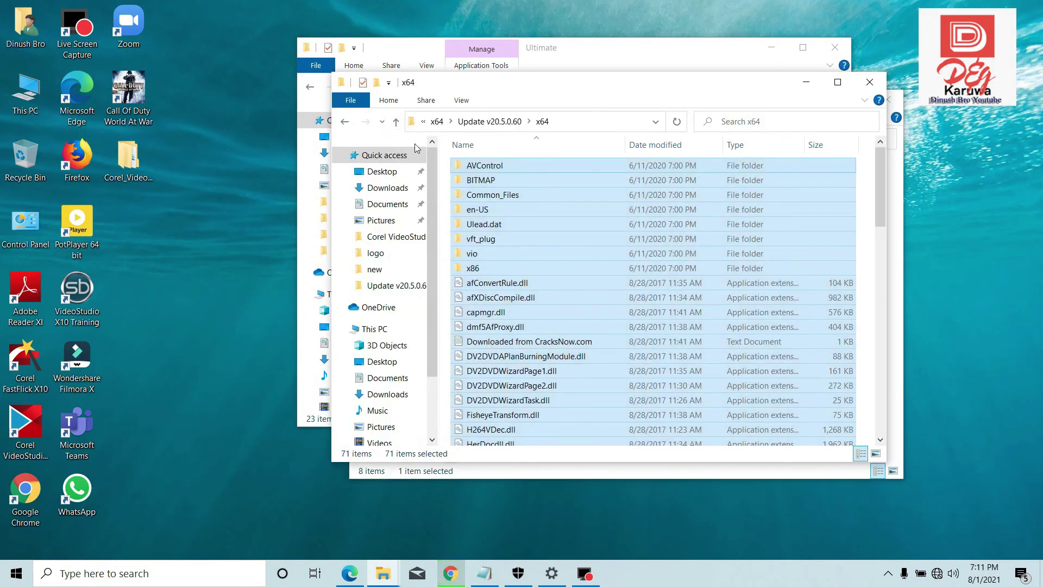
- Extract the Key archive in the main x64 folder, overwriting serial.txt with Yes to All
{"action": "left_click", "coordinate": [396, 122]}
{"action": "left_click", "coordinate": [396, 122]}
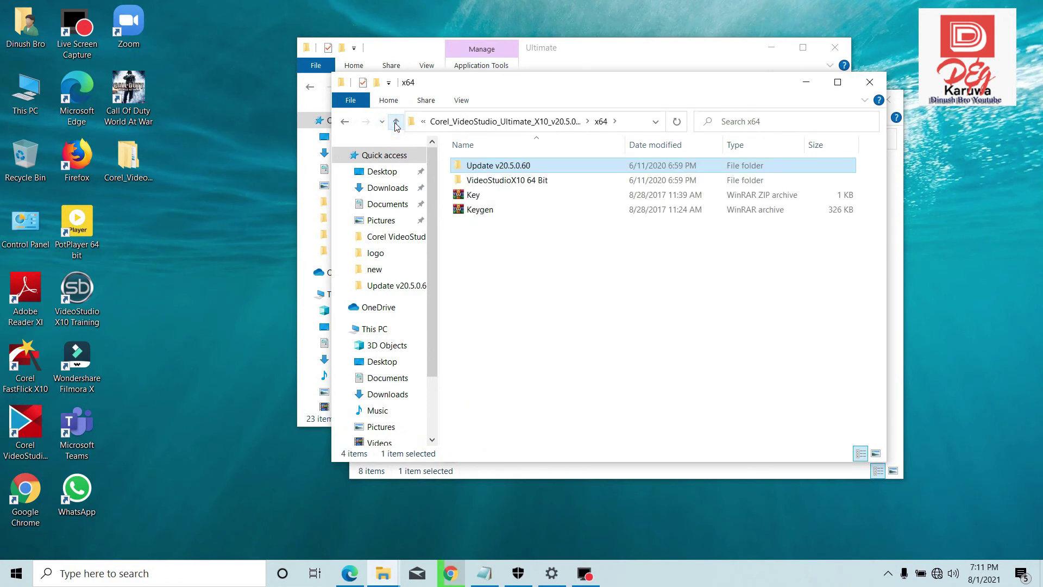
{"action": "left_click", "coordinate": [470, 197]}
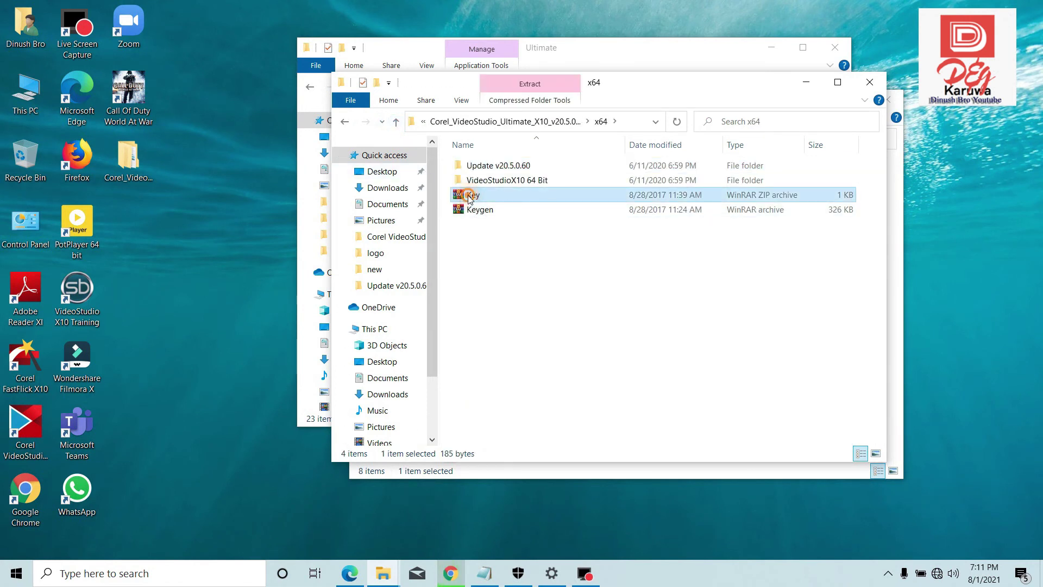
{"action": "right_click", "coordinate": [470, 198]}
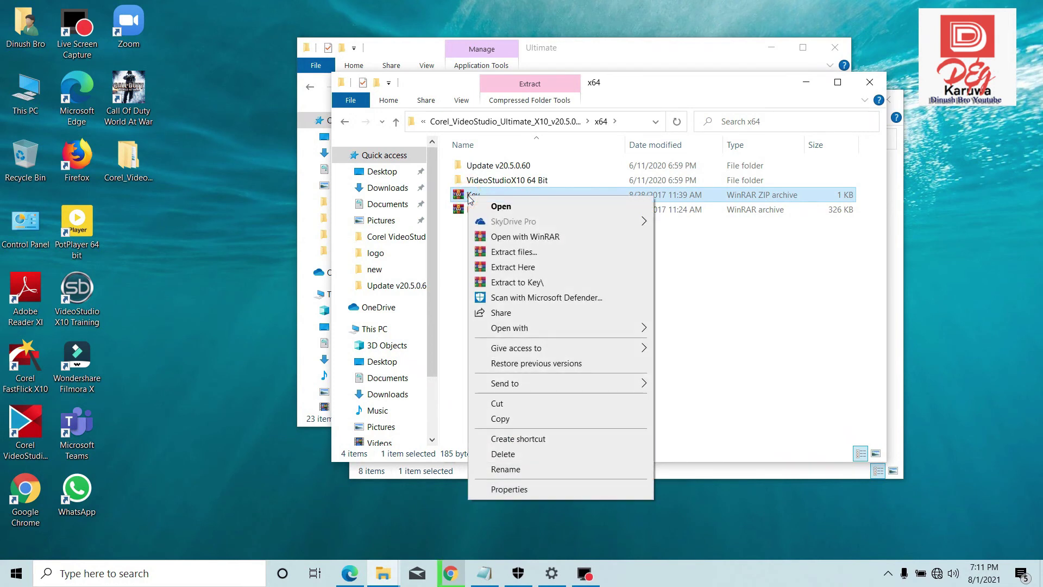
{"action": "left_click", "coordinate": [518, 272]}
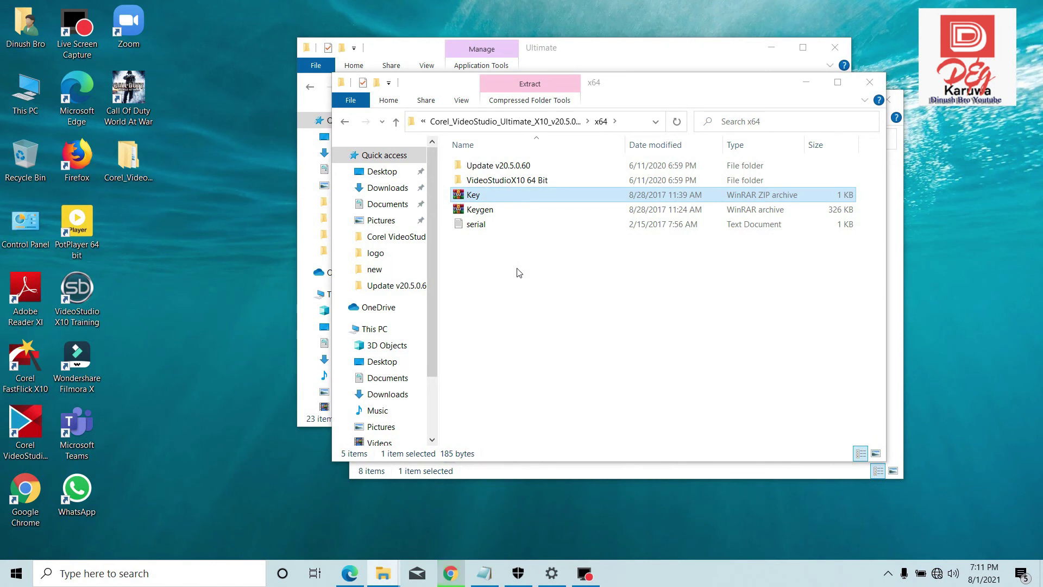
{"action": "right_click", "coordinate": [466, 199]}
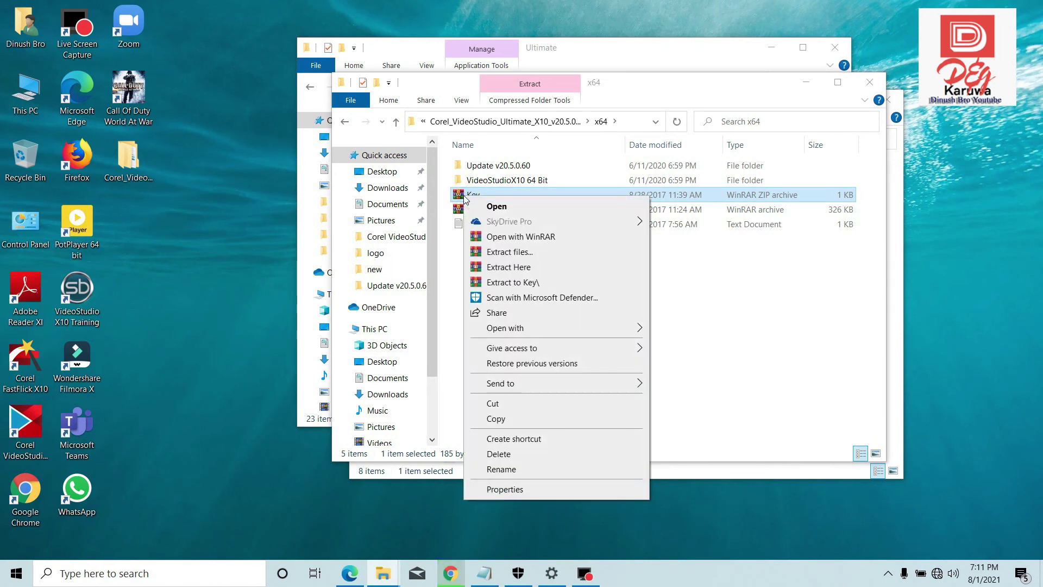
{"action": "left_click", "coordinate": [499, 267]}
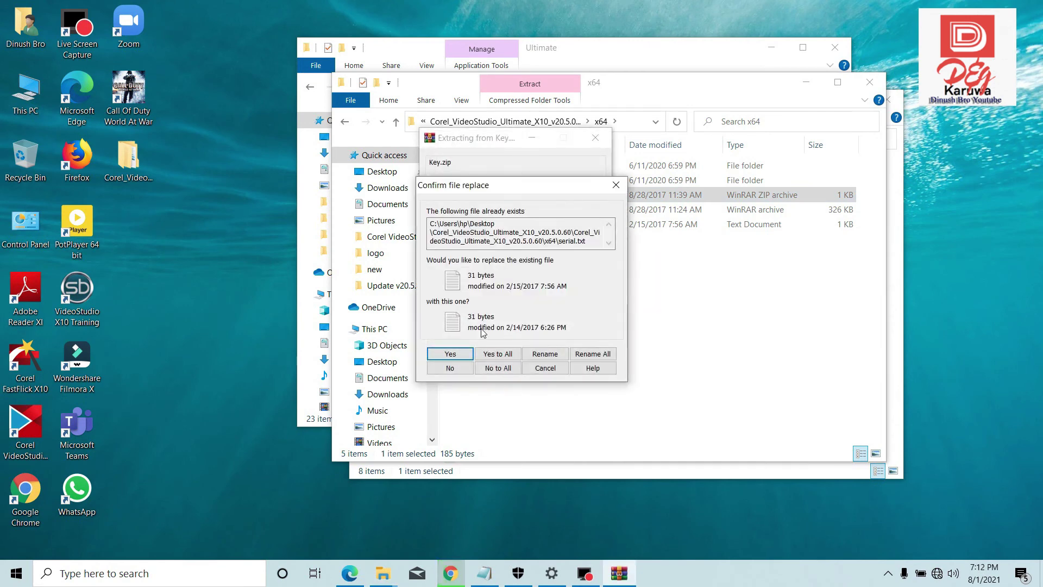
{"action": "left_click", "coordinate": [503, 353]}
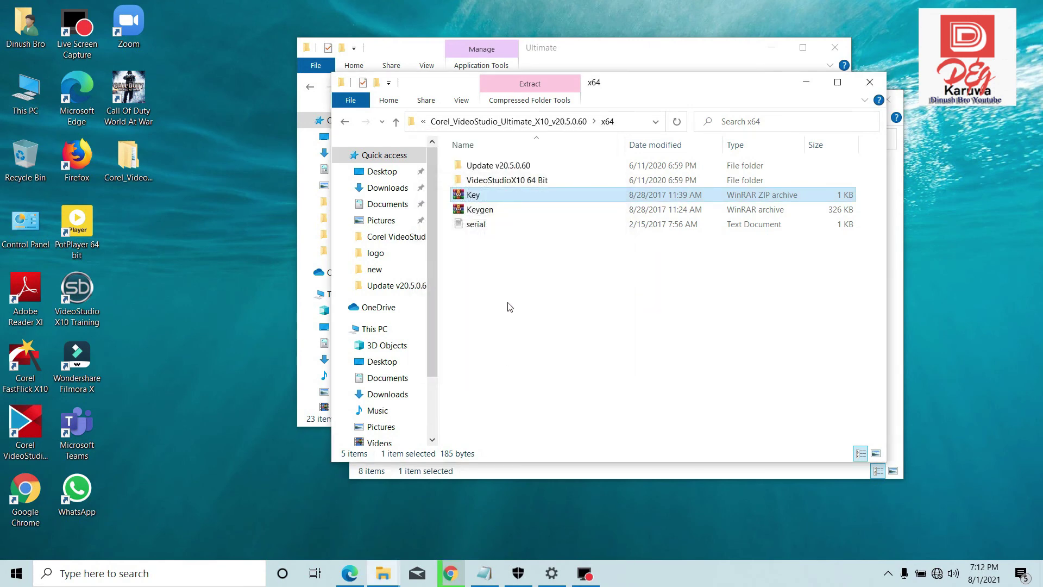
{"action": "double_click", "coordinate": [474, 225]}
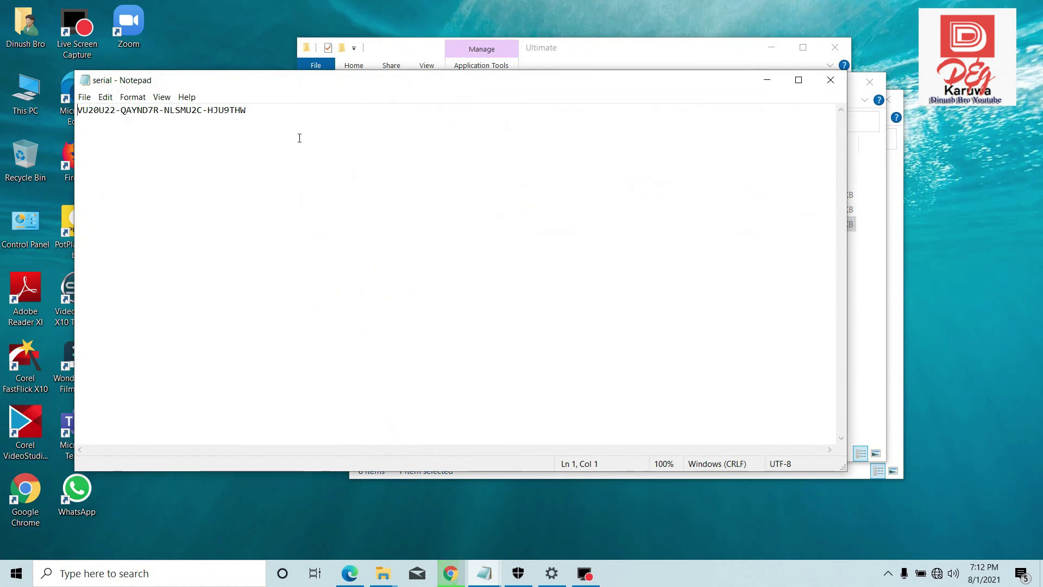
{"action": "left_click", "coordinate": [832, 84]}
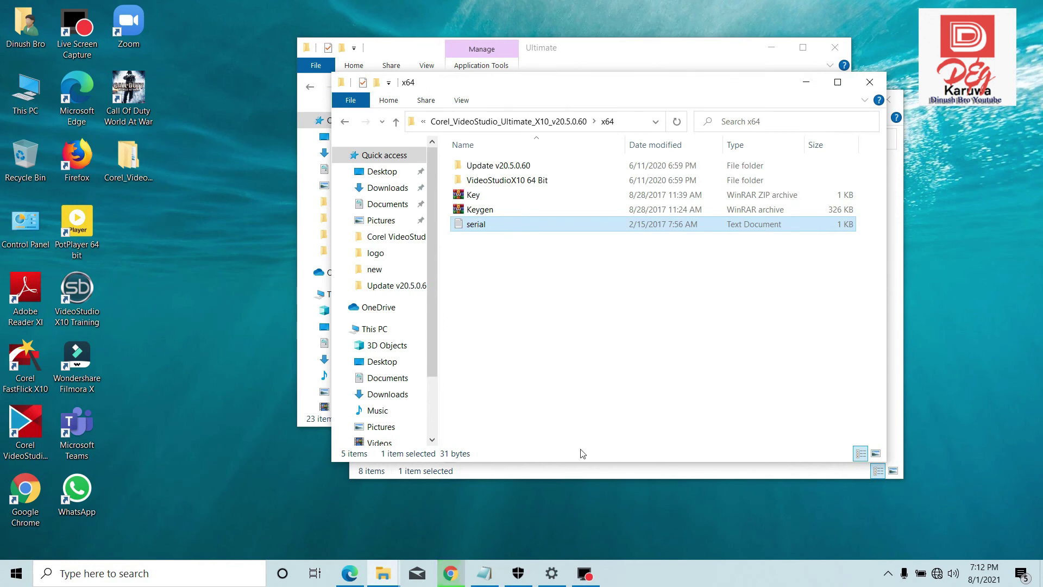
{"action": "mouse_move", "coordinate": [587, 575]}
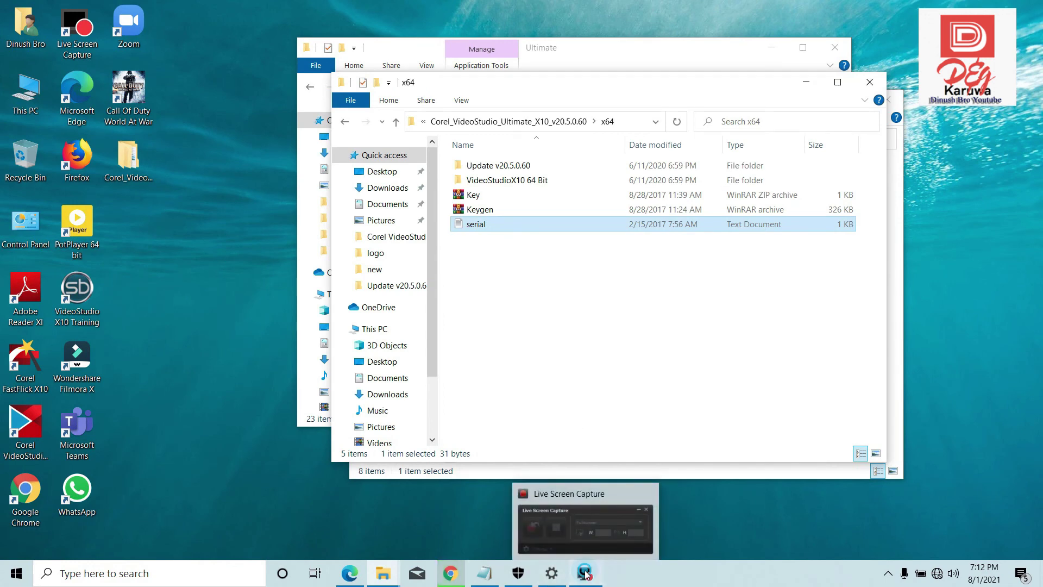